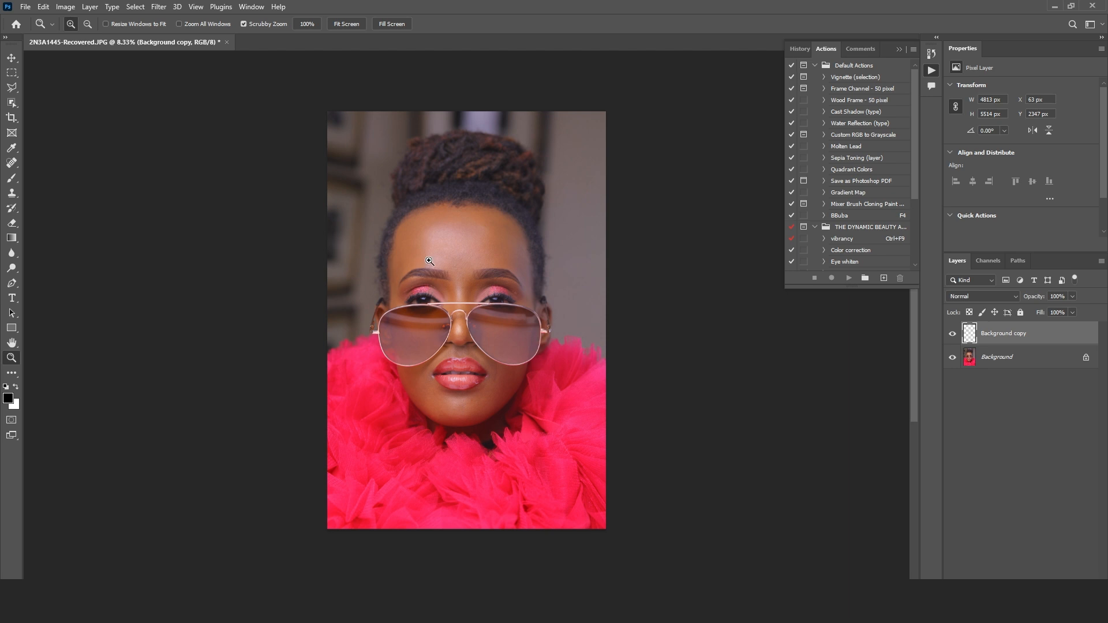
Hide the existing Background copy layer to compare the skin, and delete that layer
{"action": "left_click", "coordinate": [420, 235]}
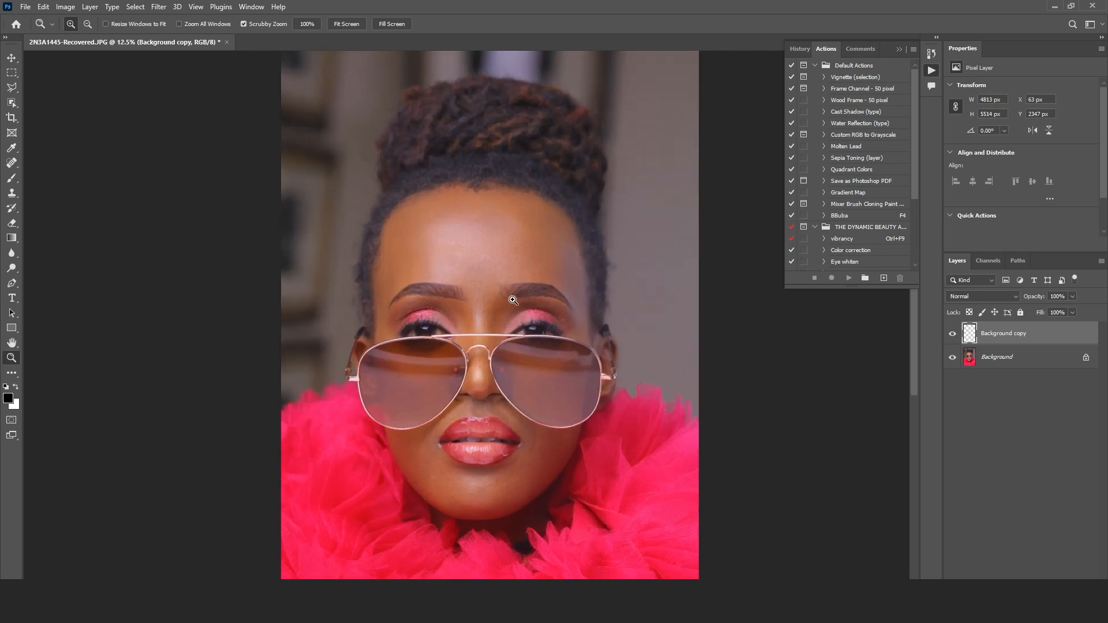
{"action": "left_click", "coordinate": [953, 335]}
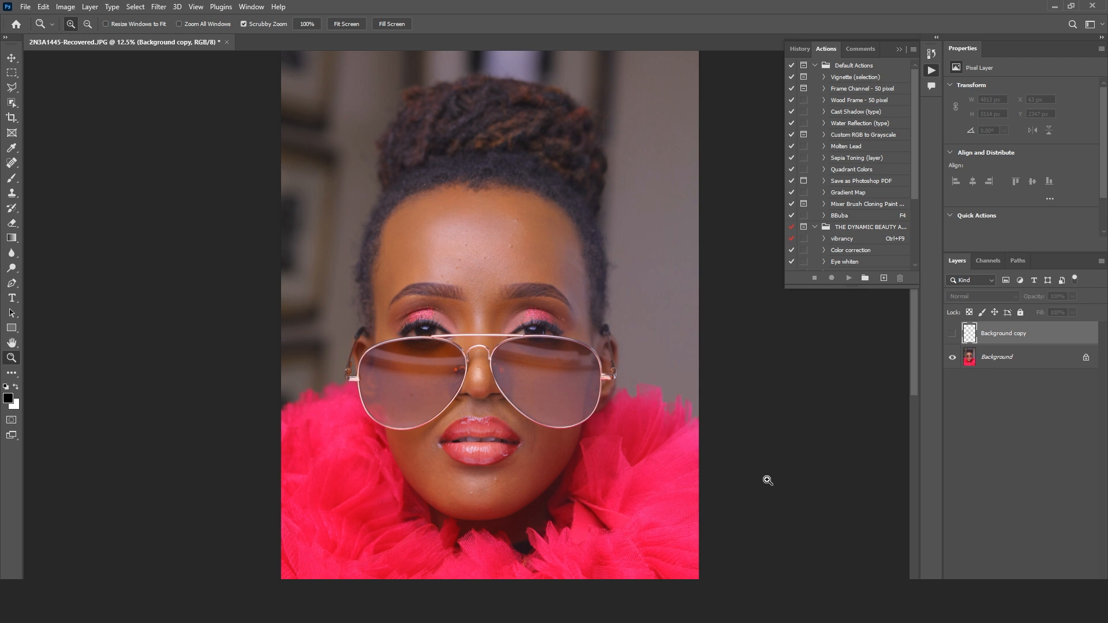
{"action": "key", "text": "Delete"}
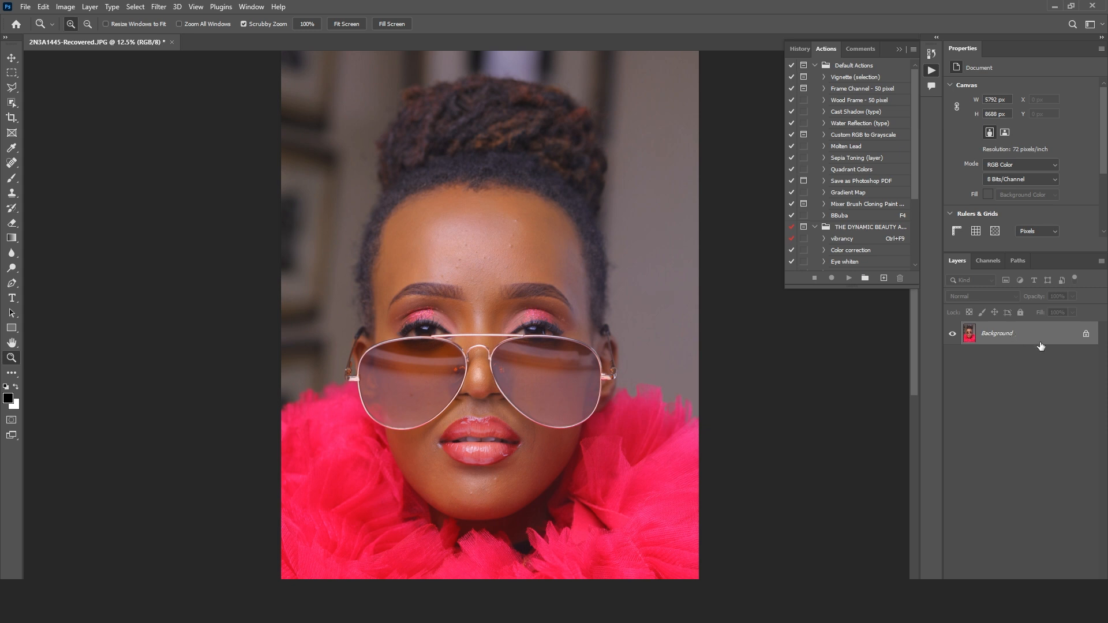
Duplicate the Background layer and rename the copy "heal"
{"action": "left_click_drag", "start_coordinate": [1049, 341], "coordinate": [1056, 577]}
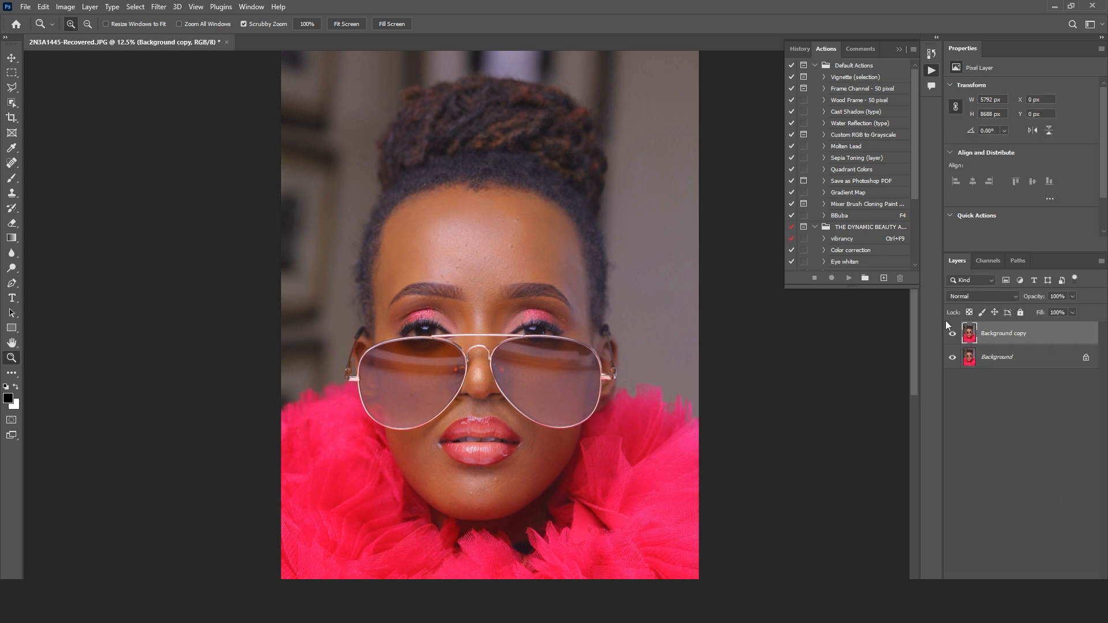
{"action": "double_click", "coordinate": [1001, 333]}
{"action": "type", "text": "heal"}
{"action": "key", "text": "Return"}
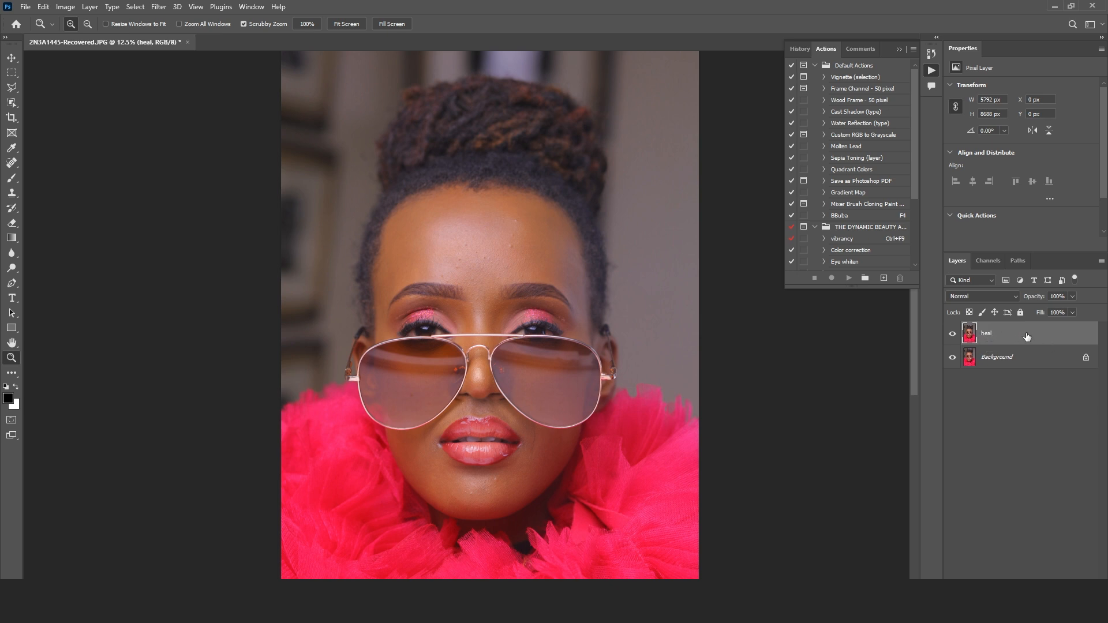
Apply the Retouch4me Heal filter to the heal layer with Sensitivity 100 and Make Mask enabled
{"action": "left_click", "coordinate": [158, 7]}
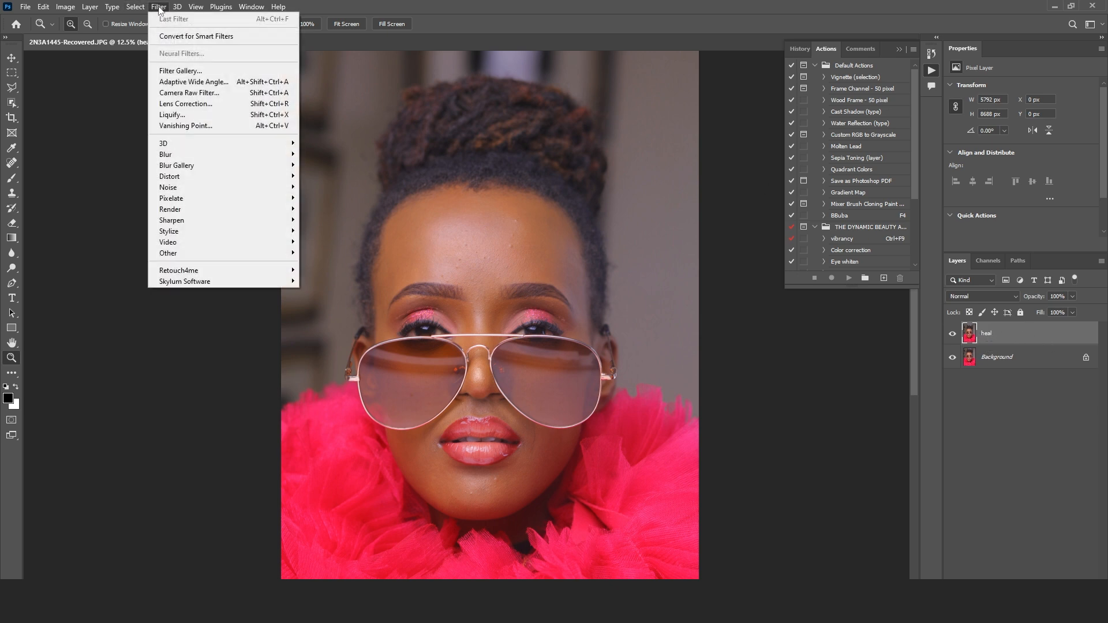
{"action": "mouse_move", "coordinate": [202, 275]}
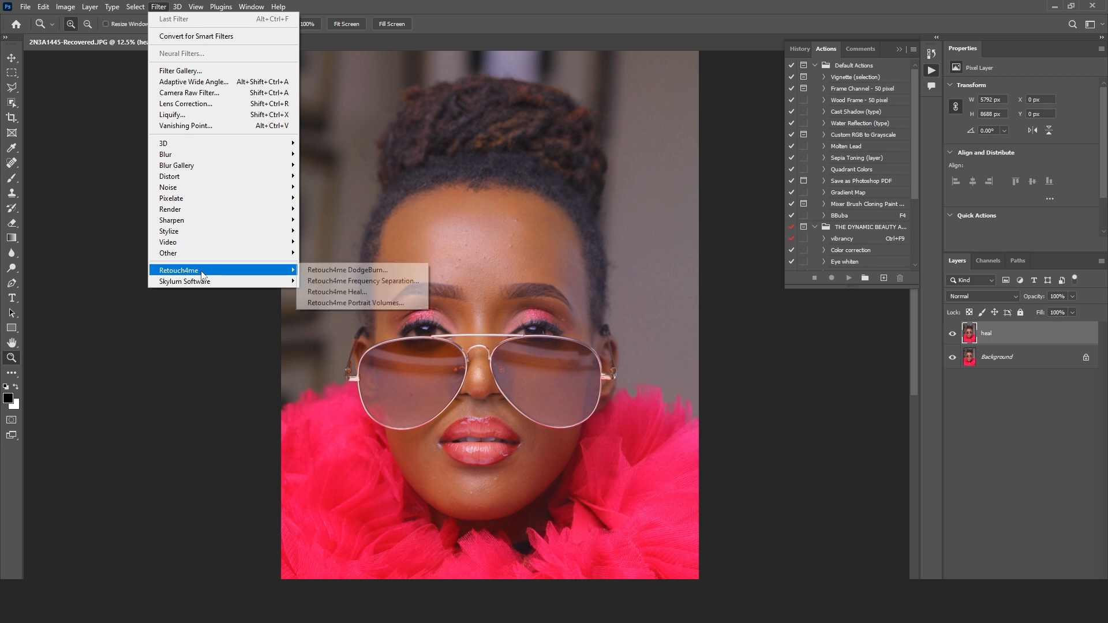
{"action": "left_click", "coordinate": [341, 292]}
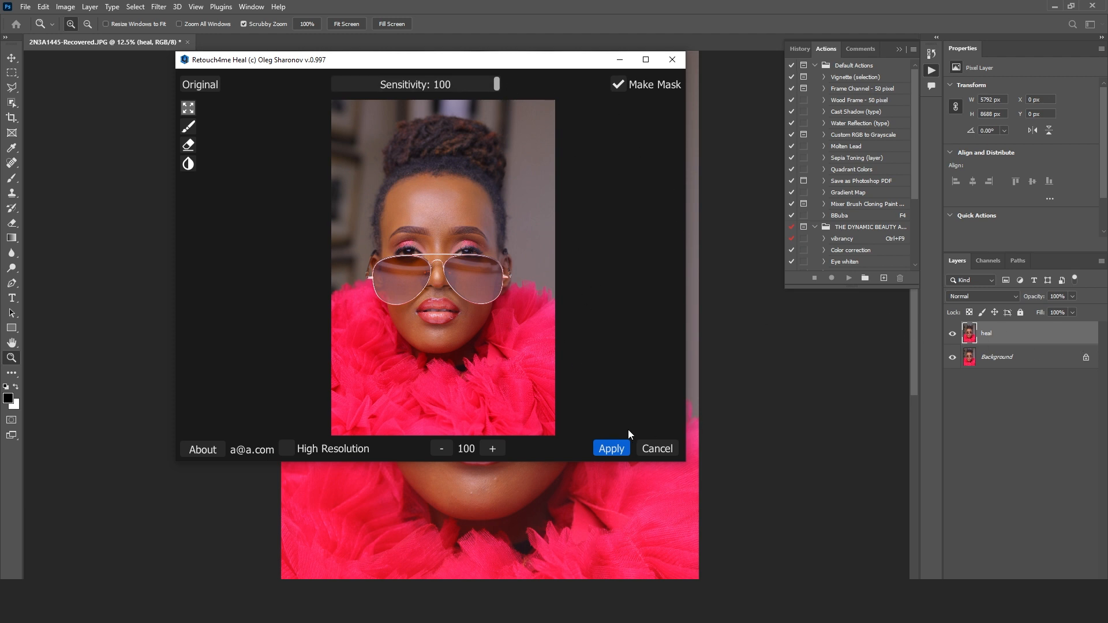
{"action": "left_click", "coordinate": [611, 449]}
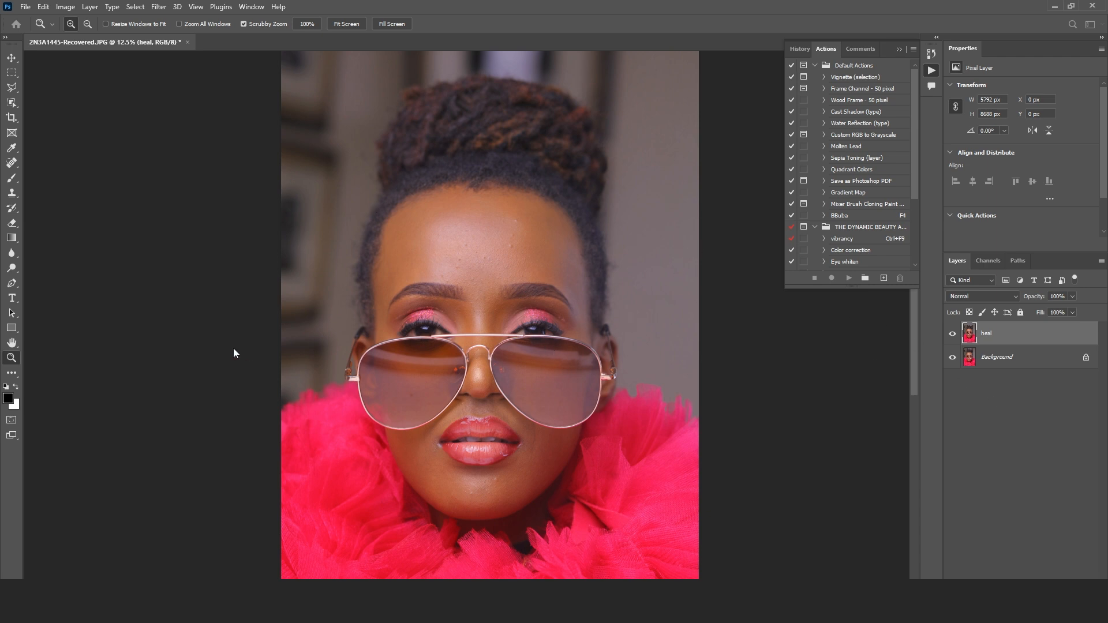
Compare the forehead and the lower face up close with the heal layer hidden and shown
{"action": "left_click", "coordinate": [477, 304]}
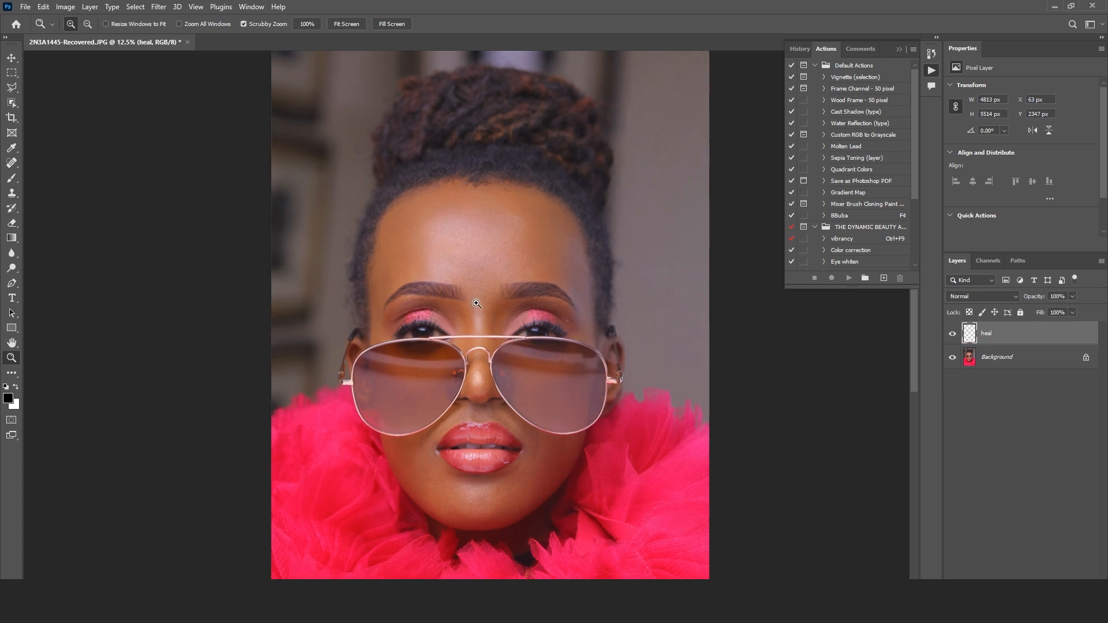
{"action": "left_click", "coordinate": [477, 304]}
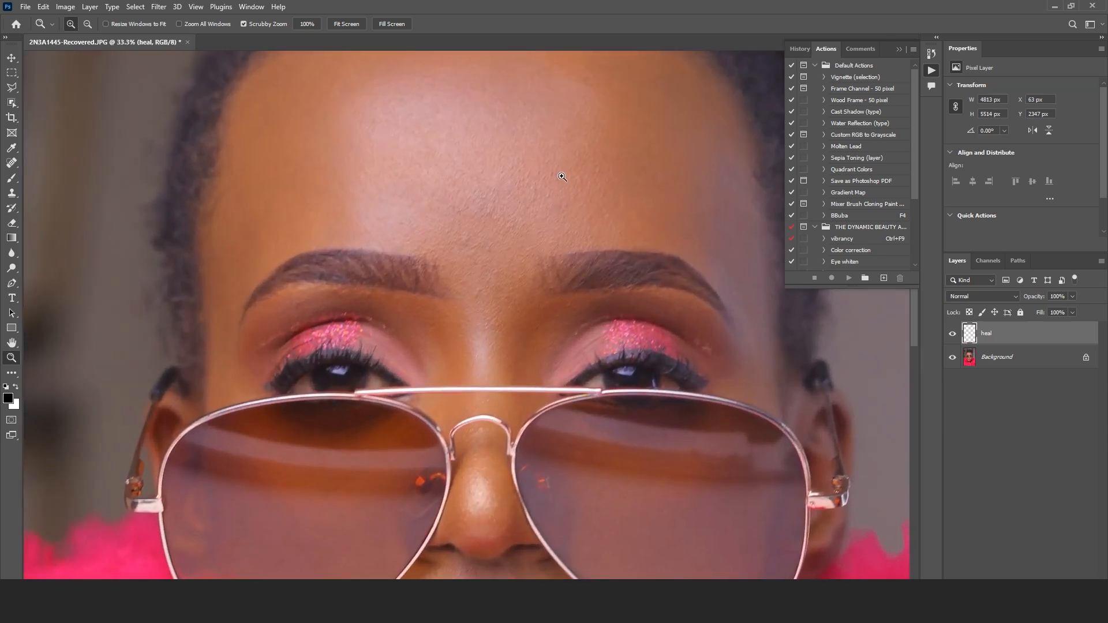
{"action": "left_click_drag", "start_coordinate": [562, 173], "coordinate": [574, 267]}
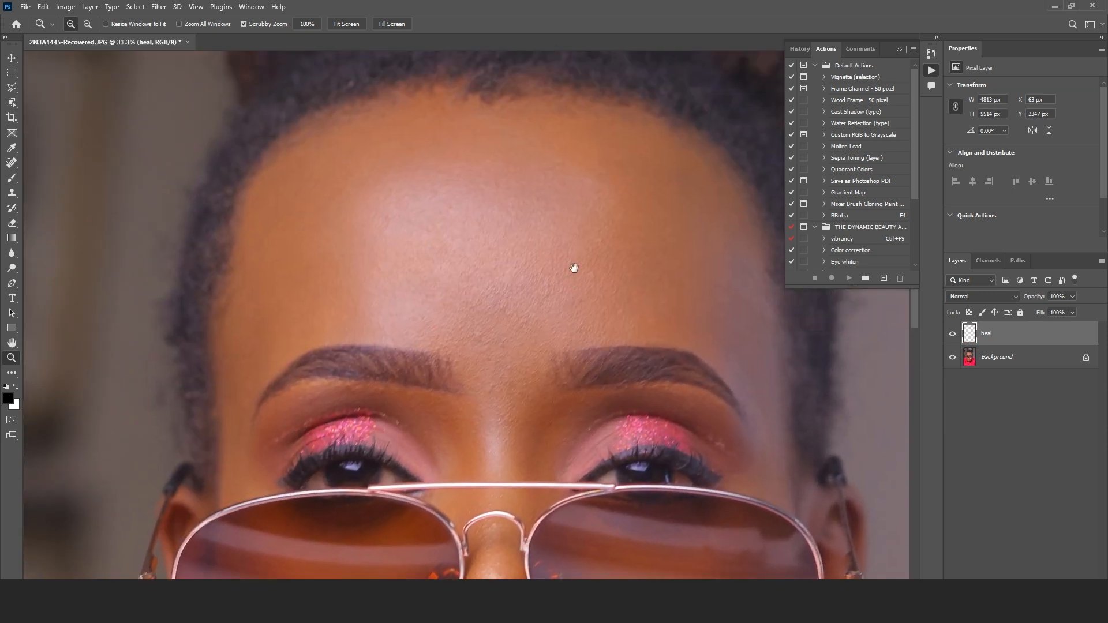
{"action": "left_click", "coordinate": [952, 335]}
{"action": "left_click", "coordinate": [952, 335]}
{"action": "left_click", "coordinate": [952, 334]}
{"action": "left_click", "coordinate": [952, 335]}
{"action": "scroll", "coordinate": [631, 367], "scroll_direction": "down", "scroll_amount": 7}
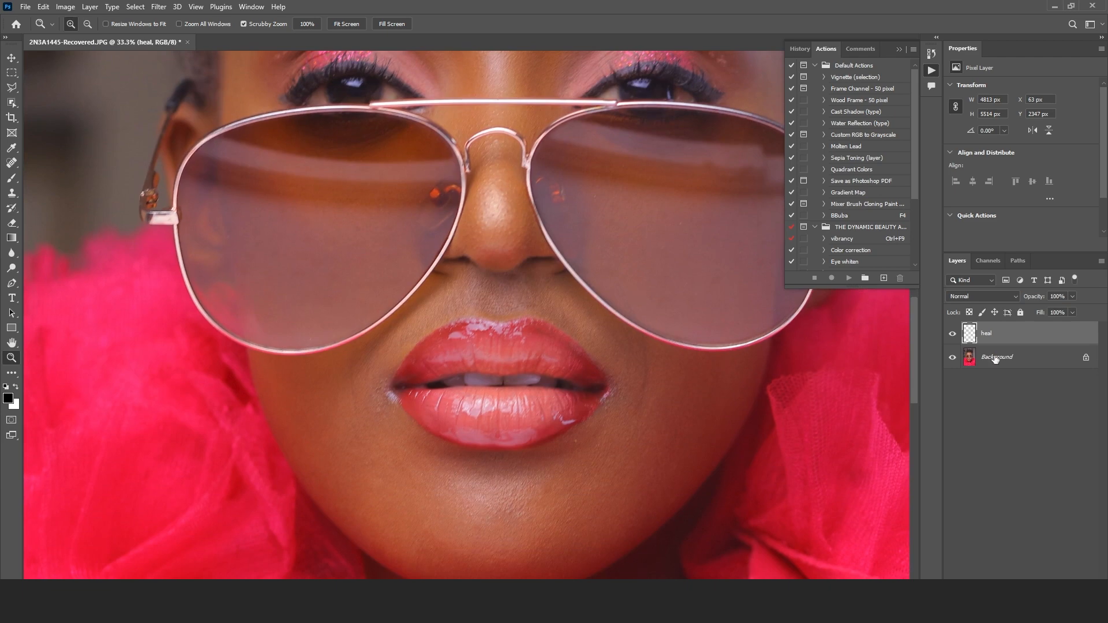
{"action": "left_click", "coordinate": [953, 335]}
{"action": "left_click", "coordinate": [953, 334]}
{"action": "left_click", "coordinate": [953, 335]}
{"action": "left_click", "coordinate": [952, 335]}
{"action": "scroll", "coordinate": [522, 197], "scroll_direction": "up", "scroll_amount": 7}
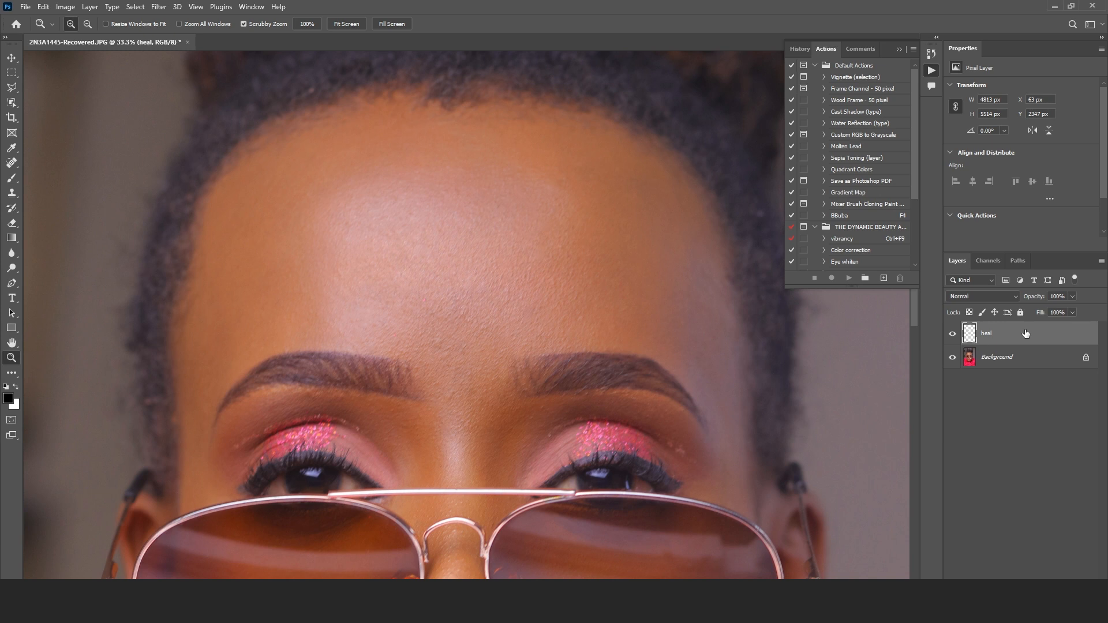
Stamp all visible layers into a new layer above heal and name it "fs"
{"action": "key", "text": "ctrl+shift+alt+e"}
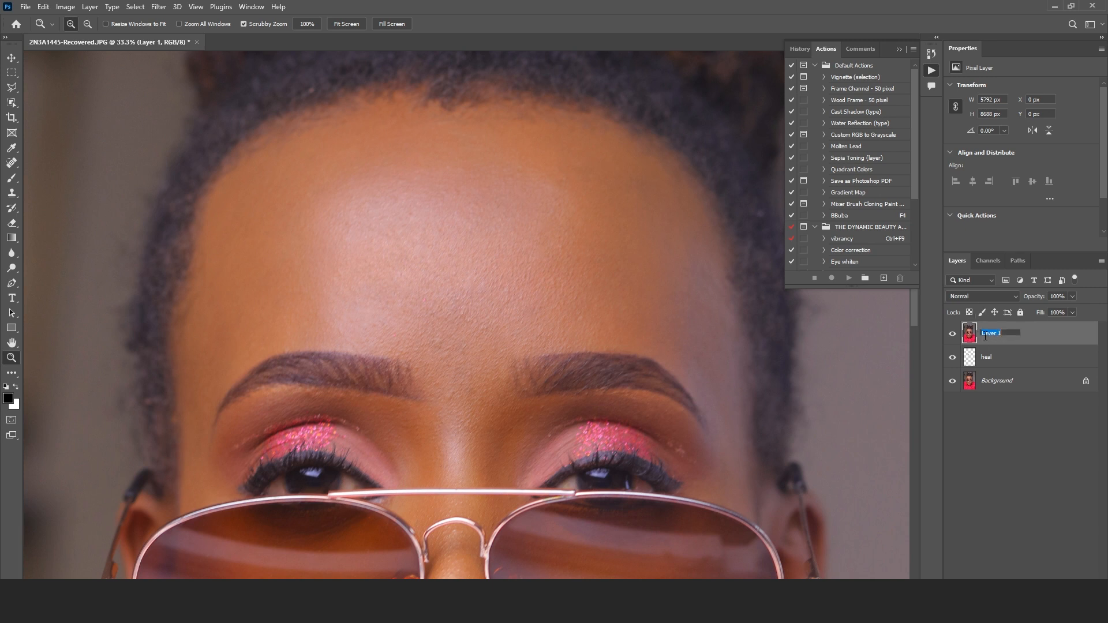
{"action": "type", "text": "fs"}
{"action": "key", "text": "Return"}
Run Retouch4me Frequency Separation on the fs layer, setting the mid band to -77% and the high band to +50%, and output separate frequency layers
{"action": "left_click", "coordinate": [160, 6]}
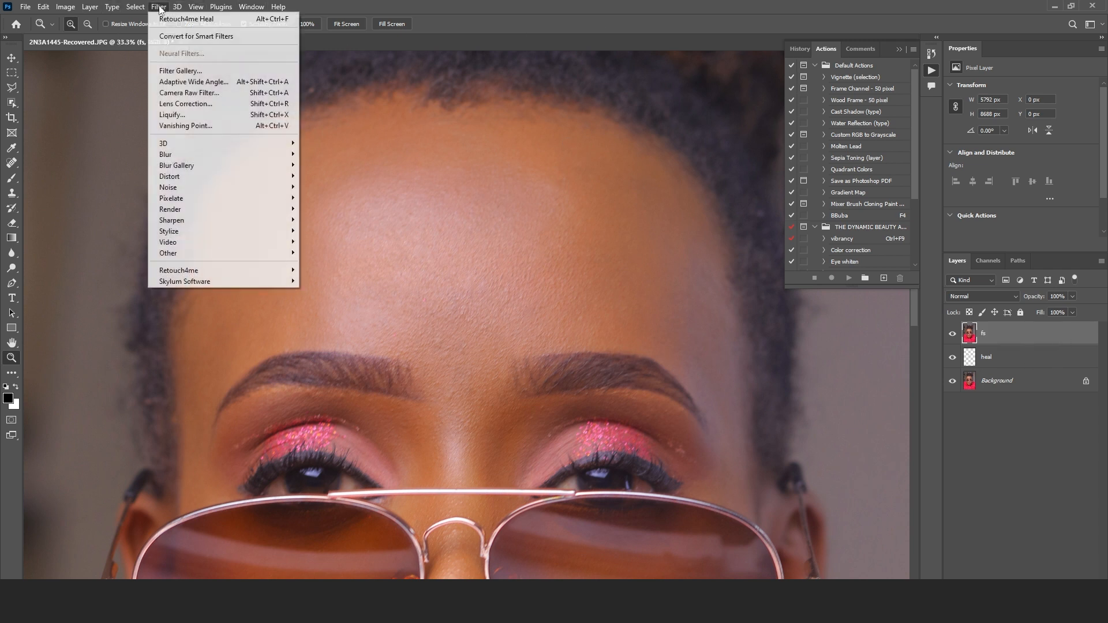
{"action": "mouse_move", "coordinate": [196, 271]}
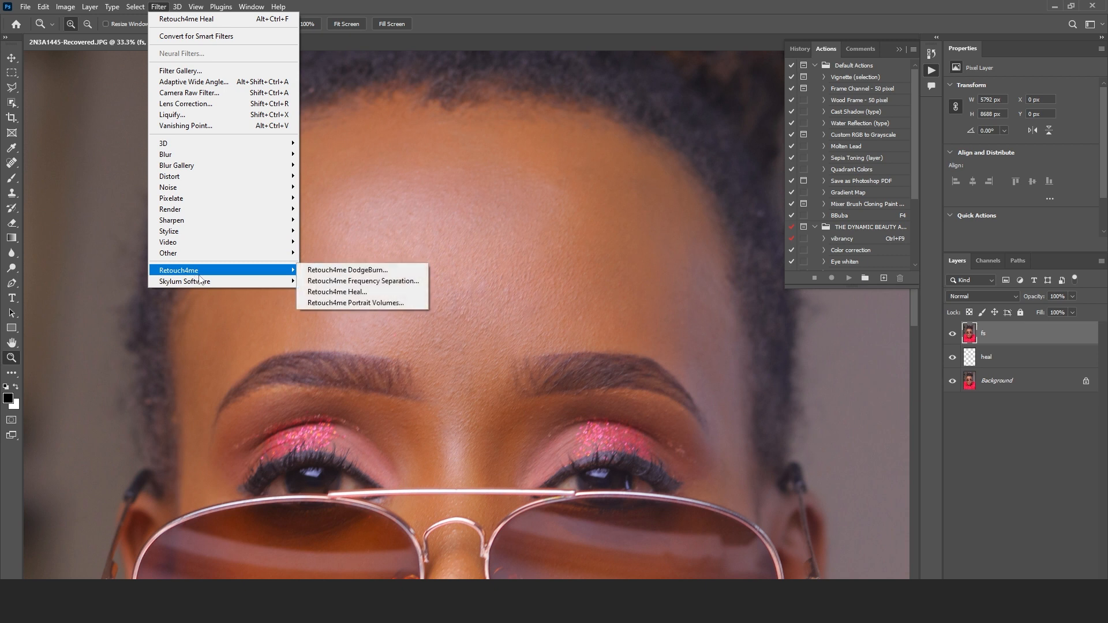
{"action": "left_click", "coordinate": [367, 283]}
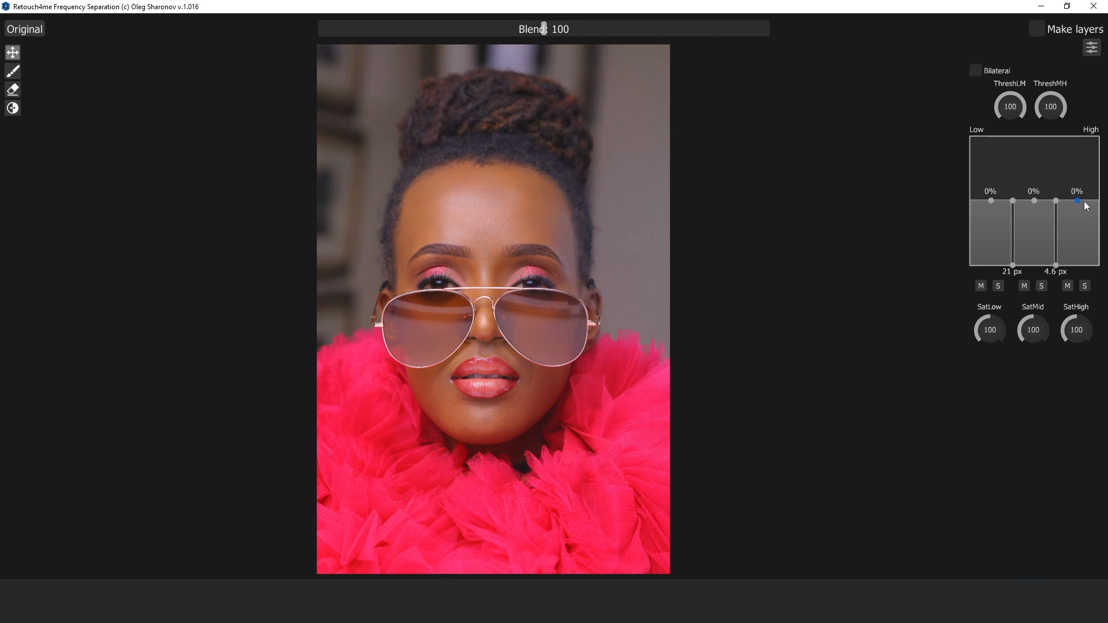
{"action": "left_click_drag", "start_coordinate": [1078, 200], "coordinate": [1079, 171]}
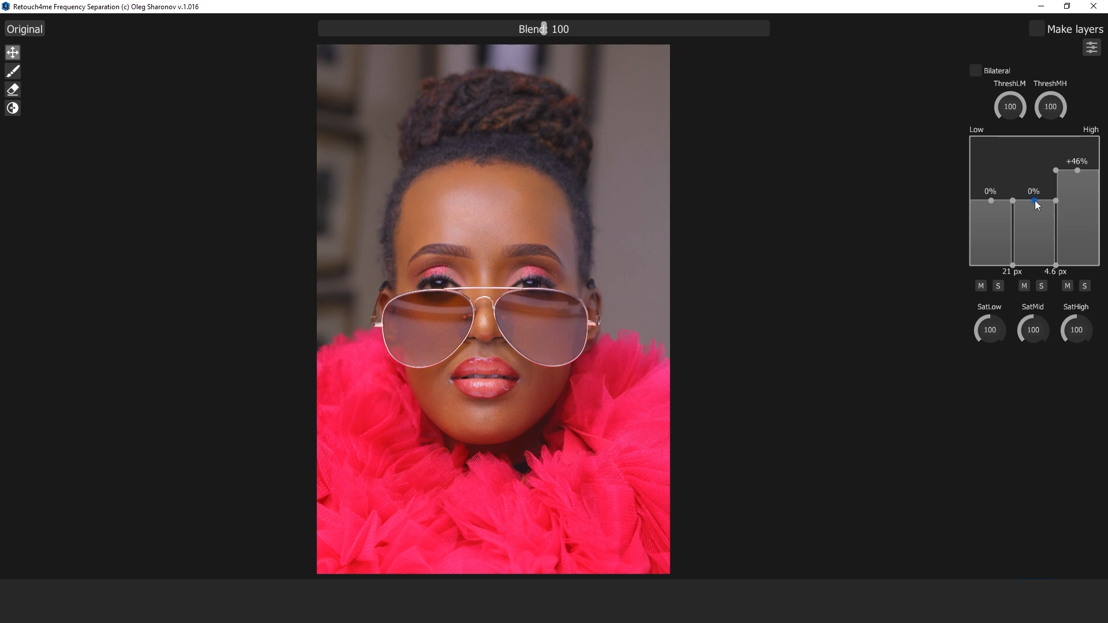
{"action": "left_click_drag", "start_coordinate": [1037, 222], "coordinate": [1038, 236]}
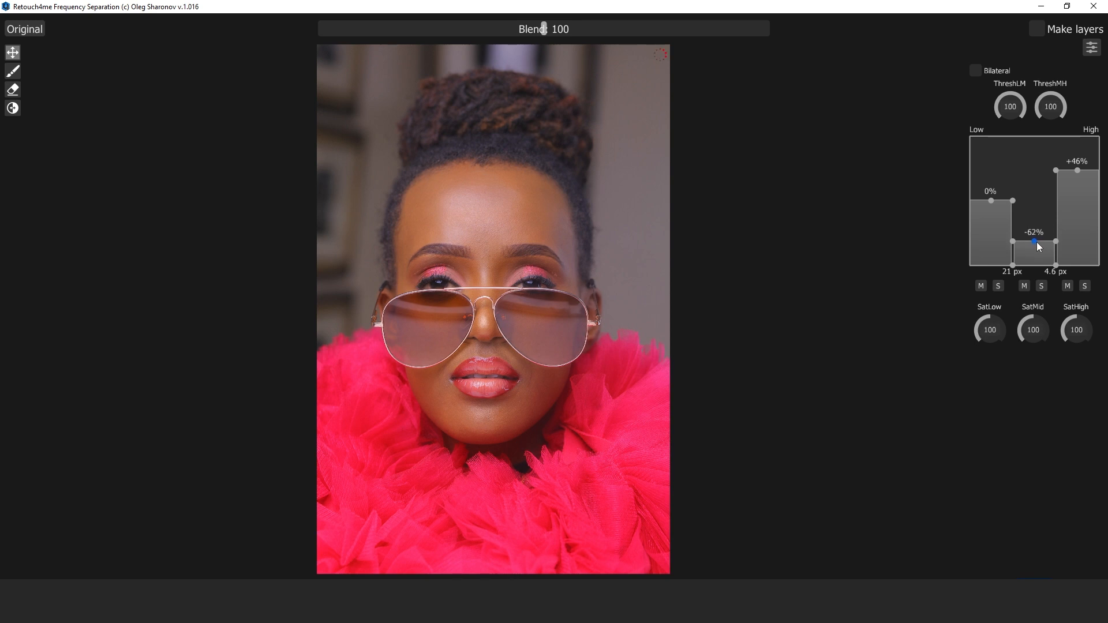
{"action": "left_click_drag", "start_coordinate": [1039, 246], "coordinate": [1040, 255]}
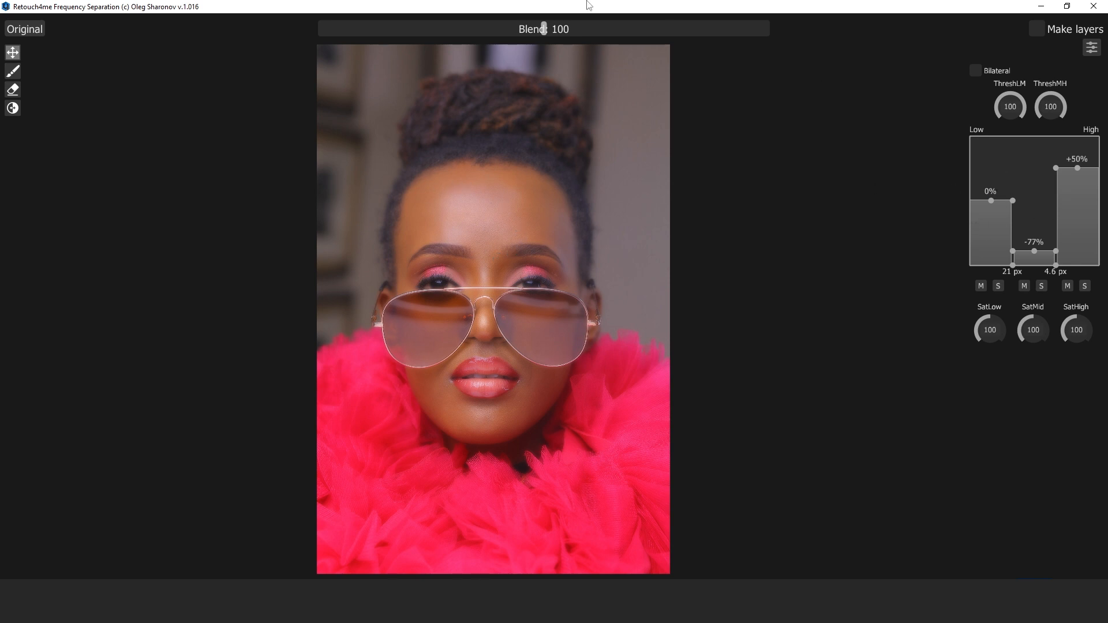
{"action": "left_click", "coordinate": [558, 30]}
{"action": "left_click", "coordinate": [569, 30]}
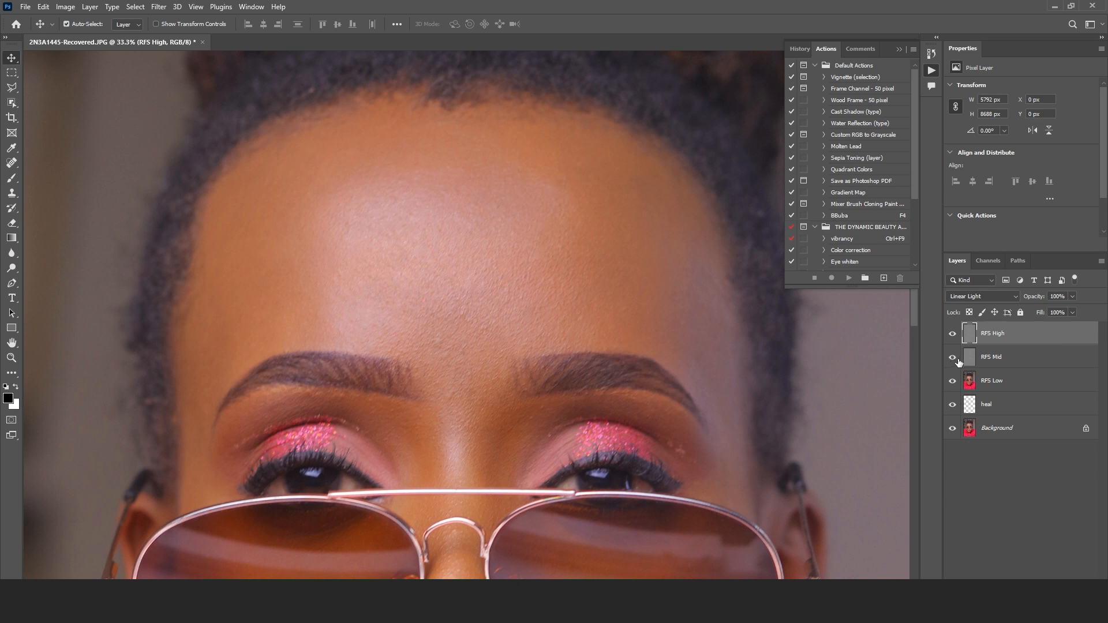
Add an empty layer directly above RFS Low and name it "blotching"
{"action": "left_click", "coordinate": [1018, 378]}
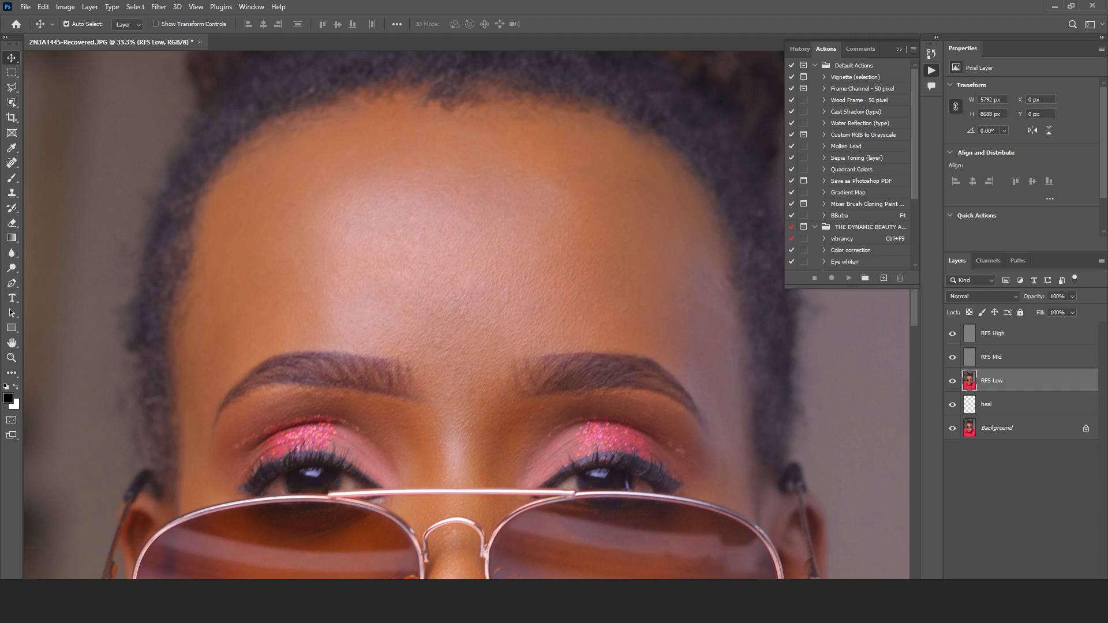
{"action": "key", "text": "ctrl+shift+alt+n"}
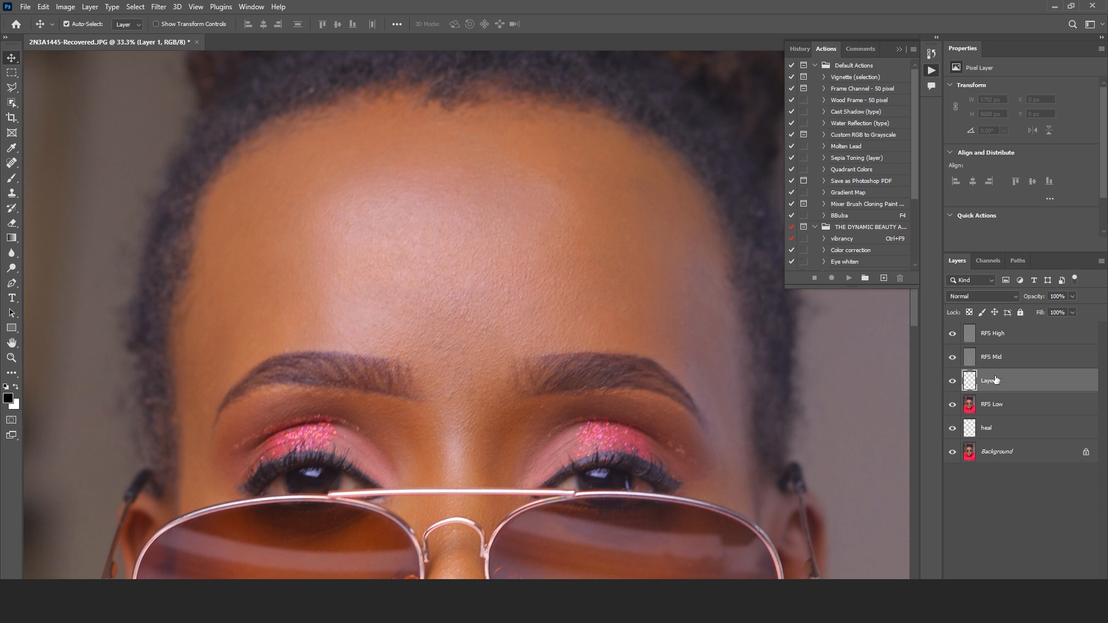
{"action": "double_click", "coordinate": [995, 382]}
{"action": "key", "text": "Return"}
Choose the Brush tool and set its flow to 3% for painting on the lower face
{"action": "left_click", "coordinate": [12, 178]}
{"action": "left_click_drag", "start_coordinate": [486, 374], "coordinate": [485, 235]}
{"action": "left_click_drag", "start_coordinate": [505, 296], "coordinate": [456, 62]}
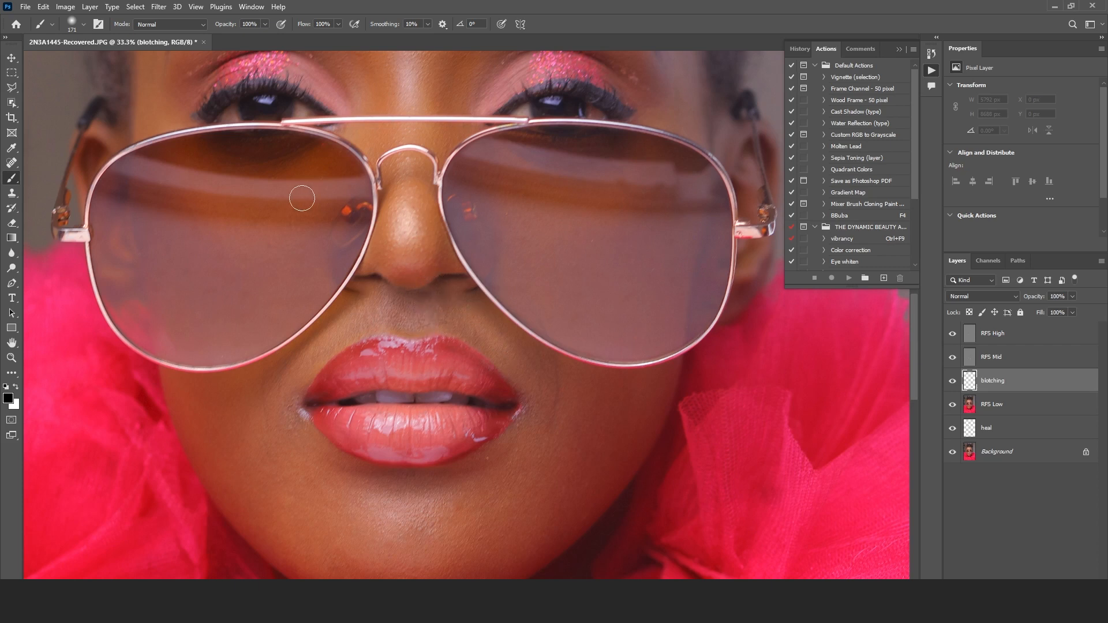
{"action": "left_click", "coordinate": [338, 24]}
{"action": "left_click", "coordinate": [286, 35]}
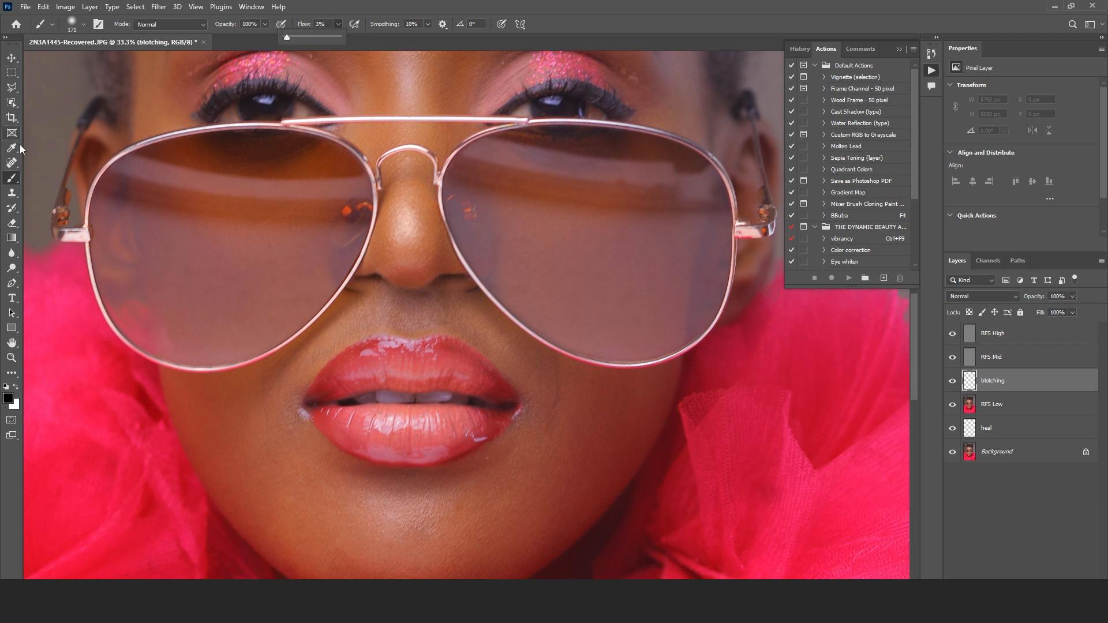
{"action": "left_click", "coordinate": [11, 180]}
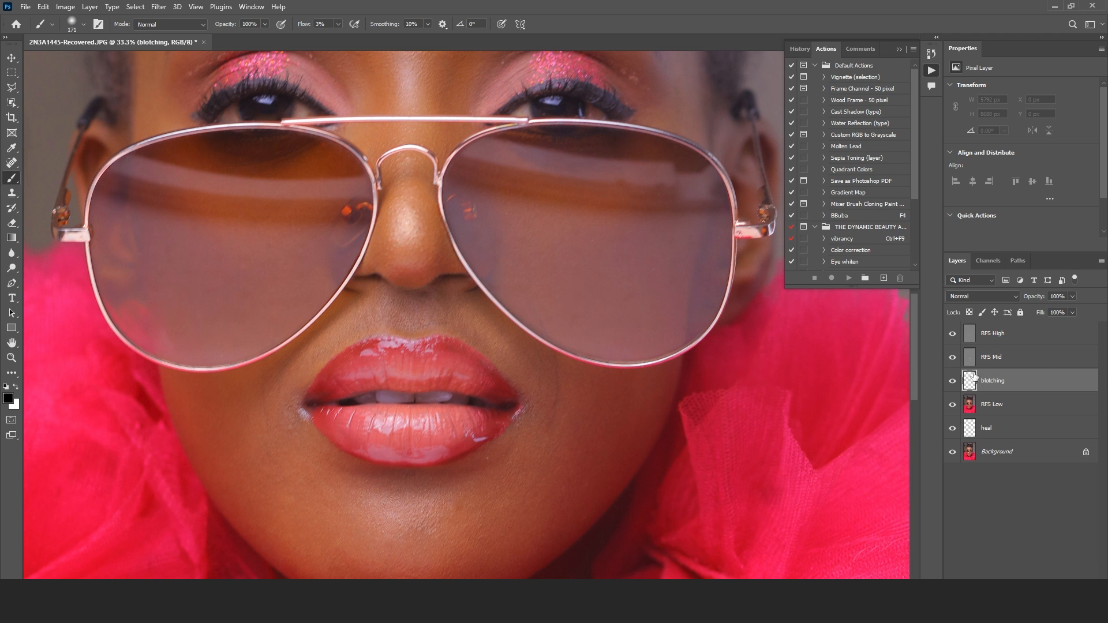
Add a white layer mask to the RFS Mid layer and make the blotching layer active again
{"action": "left_click", "coordinate": [993, 358]}
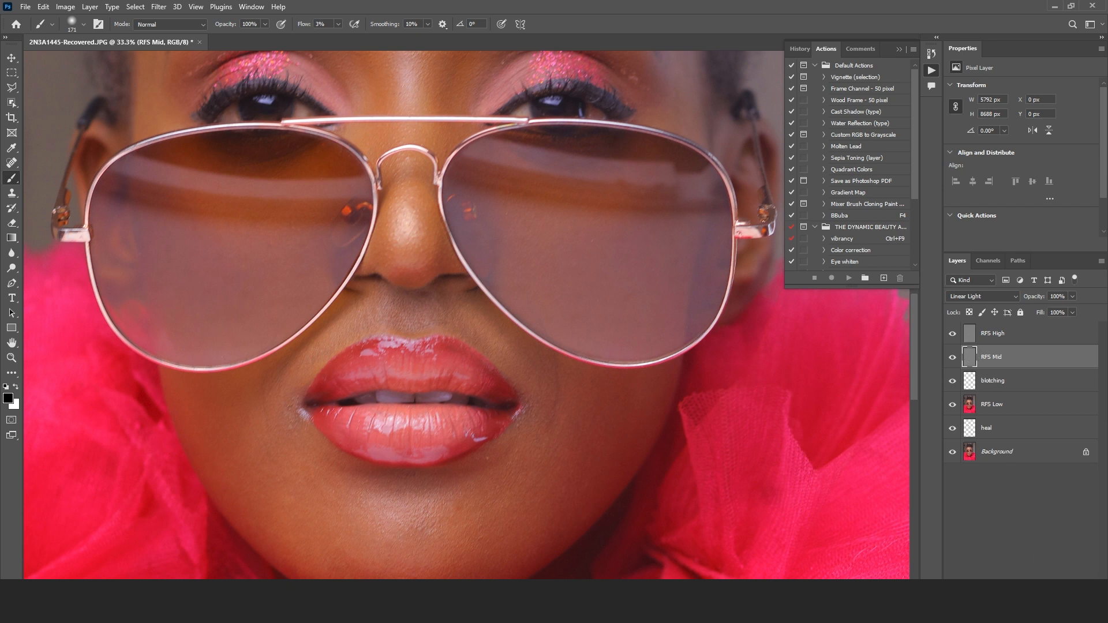
{"action": "left_click", "coordinate": [1020, 578]}
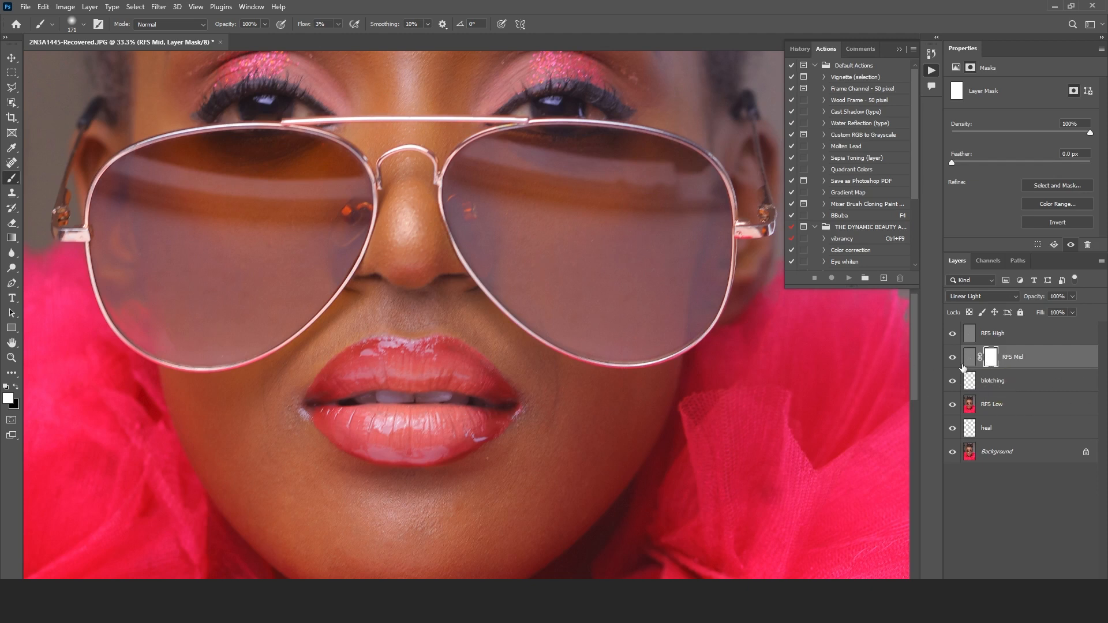
{"action": "left_click", "coordinate": [1003, 386]}
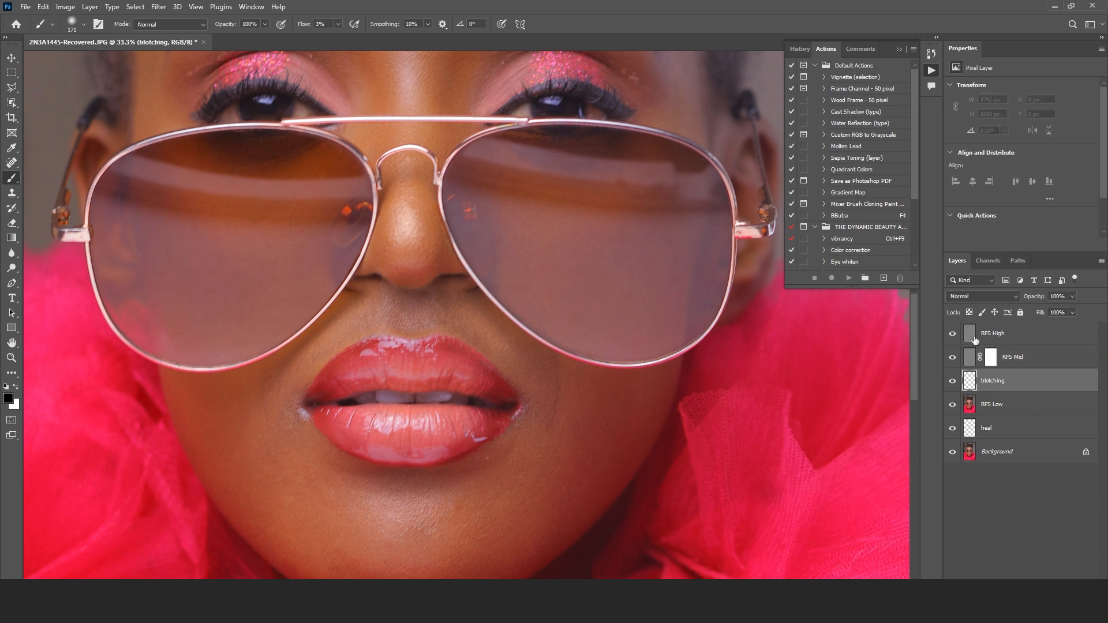
Paint sampled skin tones on the blotching layer above the upper lip and beside the left mouth corner, comparing with the layer hidden and shown
{"action": "left_click", "coordinate": [434, 220], "text": "alt"}
{"action": "mouse_move", "coordinate": [455, 329]}
{"action": "left_mouse_down"}
{"action": "mouse_move", "coordinate": [444, 302]}
{"action": "mouse_move", "coordinate": [524, 387]}
{"action": "mouse_move", "coordinate": [486, 336]}
{"action": "mouse_move", "coordinate": [554, 391]}
{"action": "mouse_move", "coordinate": [545, 413]}
{"action": "mouse_move", "coordinate": [531, 403]}
{"action": "mouse_move", "coordinate": [535, 431]}
{"action": "mouse_move", "coordinate": [455, 316]}
{"action": "mouse_move", "coordinate": [399, 317]}
{"action": "mouse_move", "coordinate": [416, 262]}
{"action": "mouse_move", "coordinate": [391, 308]}
{"action": "mouse_move", "coordinate": [443, 308]}
{"action": "mouse_move", "coordinate": [425, 309]}
{"action": "mouse_move", "coordinate": [436, 321]}
{"action": "mouse_move", "coordinate": [376, 311]}
{"action": "mouse_move", "coordinate": [438, 288]}
{"action": "mouse_move", "coordinate": [438, 312]}
{"action": "mouse_move", "coordinate": [514, 368]}
{"action": "mouse_move", "coordinate": [474, 319]}
{"action": "mouse_move", "coordinate": [553, 405]}
{"action": "mouse_move", "coordinate": [525, 359]}
{"action": "mouse_move", "coordinate": [544, 423]}
{"action": "mouse_move", "coordinate": [547, 380]}
{"action": "mouse_move", "coordinate": [377, 377]}
{"action": "mouse_move", "coordinate": [367, 320]}
{"action": "mouse_move", "coordinate": [310, 370]}
{"action": "mouse_move", "coordinate": [328, 345]}
{"action": "mouse_move", "coordinate": [286, 372]}
{"action": "mouse_move", "coordinate": [324, 342]}
{"action": "mouse_move", "coordinate": [278, 399]}
{"action": "mouse_move", "coordinate": [346, 337]}
{"action": "mouse_move", "coordinate": [339, 366]}
{"action": "mouse_move", "coordinate": [287, 391]}
{"action": "left_mouse_up"}
{"action": "left_click", "coordinate": [437, 263], "text": "alt"}
{"action": "left_click", "coordinate": [310, 374], "text": "alt"}
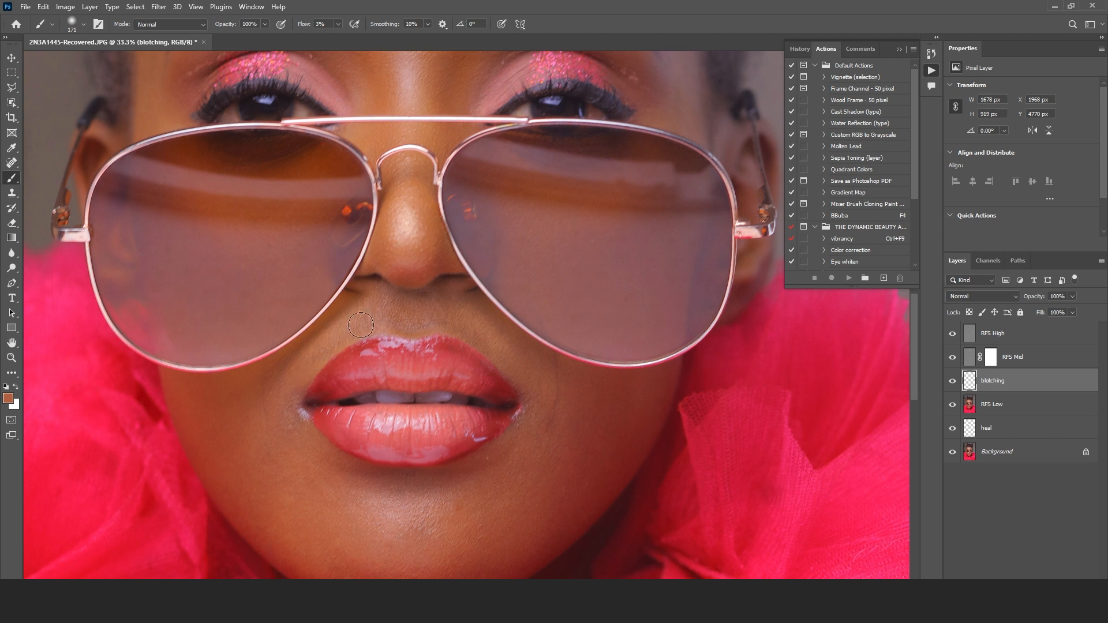
{"action": "mouse_move", "coordinate": [305, 358]}
{"action": "left_mouse_down"}
{"action": "mouse_move", "coordinate": [289, 401]}
{"action": "mouse_move", "coordinate": [305, 446]}
{"action": "mouse_move", "coordinate": [289, 435]}
{"action": "mouse_move", "coordinate": [294, 415]}
{"action": "mouse_move", "coordinate": [292, 438]}
{"action": "left_mouse_up"}
{"action": "left_click", "coordinate": [308, 469], "text": "alt"}
{"action": "left_click", "coordinate": [952, 381]}
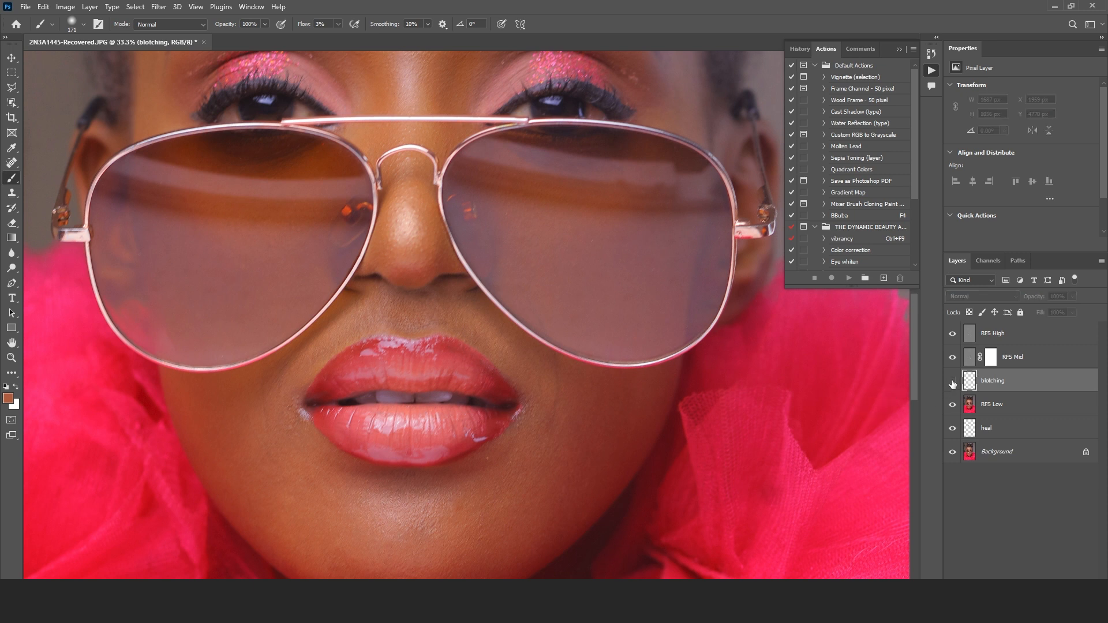
{"action": "left_click", "coordinate": [953, 382]}
{"action": "left_click", "coordinate": [952, 382]}
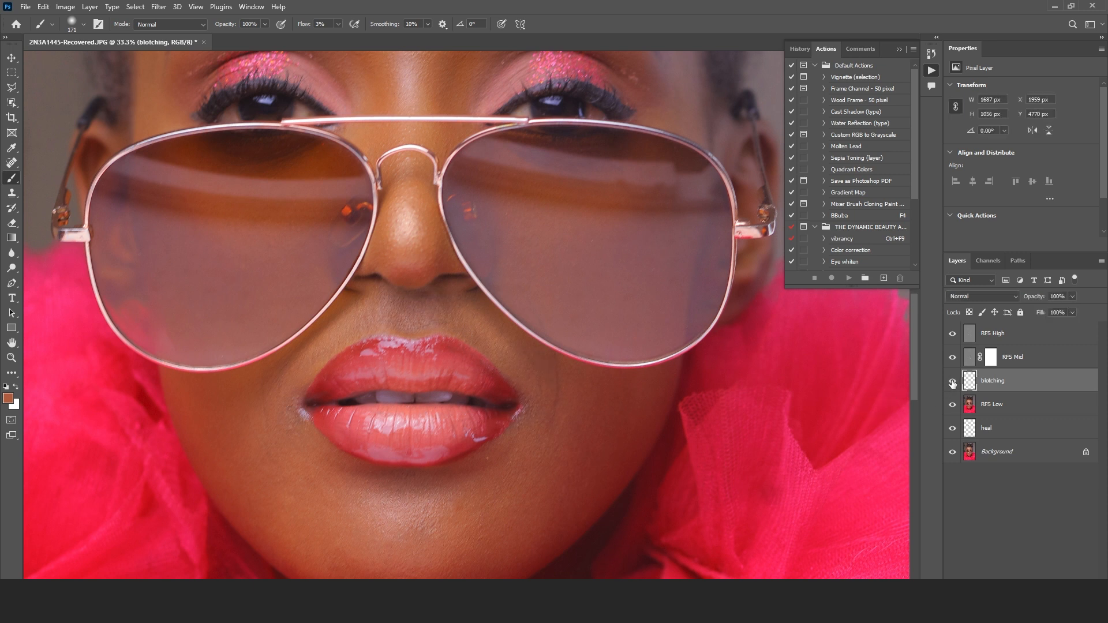
{"action": "left_click", "coordinate": [952, 382]}
{"action": "left_click", "coordinate": [952, 382]}
{"action": "left_click", "coordinate": [952, 382]}
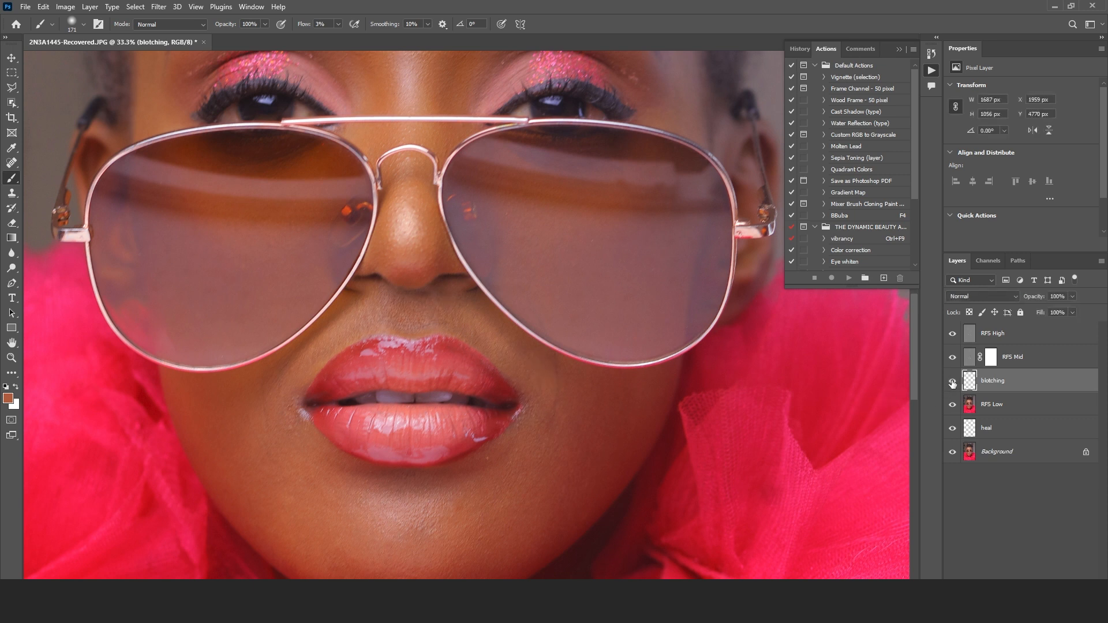
Even out the skin below both mouth corners by brushing nearby sampled tones onto the blotching layer
{"action": "left_click", "coordinate": [315, 490], "text": "alt"}
{"action": "mouse_move", "coordinate": [287, 413]}
{"action": "left_mouse_down"}
{"action": "mouse_move", "coordinate": [269, 401]}
{"action": "mouse_move", "coordinate": [272, 440]}
{"action": "mouse_move", "coordinate": [267, 396]}
{"action": "mouse_move", "coordinate": [307, 460]}
{"action": "left_mouse_up"}
{"action": "left_click", "coordinate": [572, 450], "text": "alt"}
{"action": "mouse_move", "coordinate": [567, 417]}
{"action": "left_mouse_down"}
{"action": "mouse_move", "coordinate": [581, 391]}
{"action": "mouse_move", "coordinate": [544, 441]}
{"action": "mouse_move", "coordinate": [525, 425]}
{"action": "mouse_move", "coordinate": [519, 458]}
{"action": "left_mouse_up"}
{"action": "scroll", "coordinate": [539, 423], "scroll_direction": "up", "scroll_amount": 5}
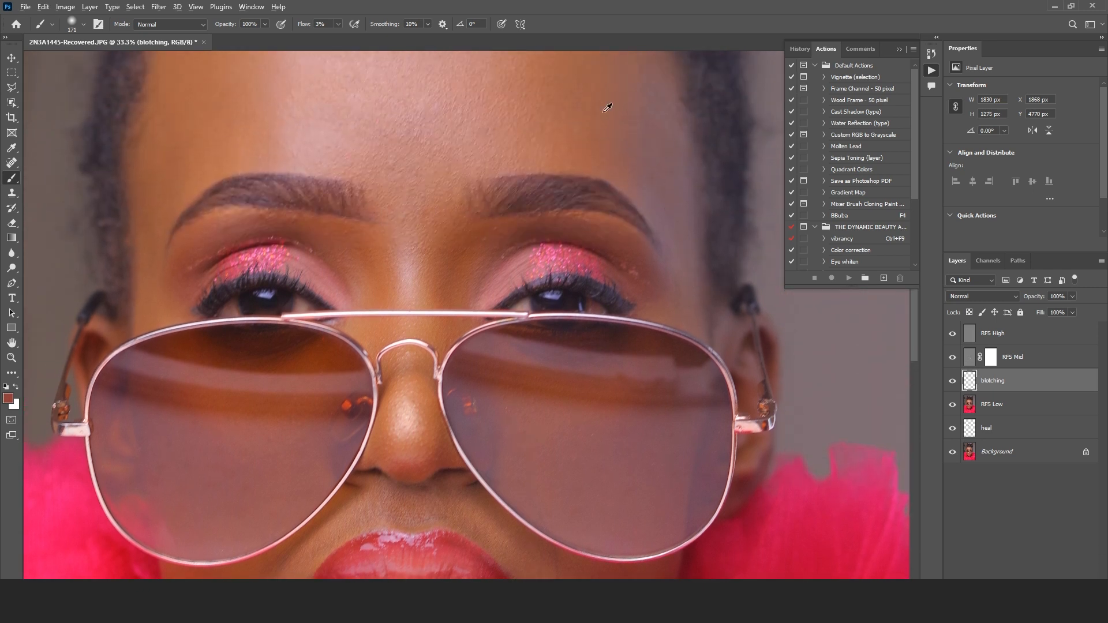
Even out the outer forehead and temple by painting a sampled skin tone on the blotching layer with a 275 px brush
{"action": "left_click", "coordinate": [622, 124], "text": "alt"}
{"action": "left_click_drag", "start_coordinate": [641, 102], "coordinate": [643, 123]}
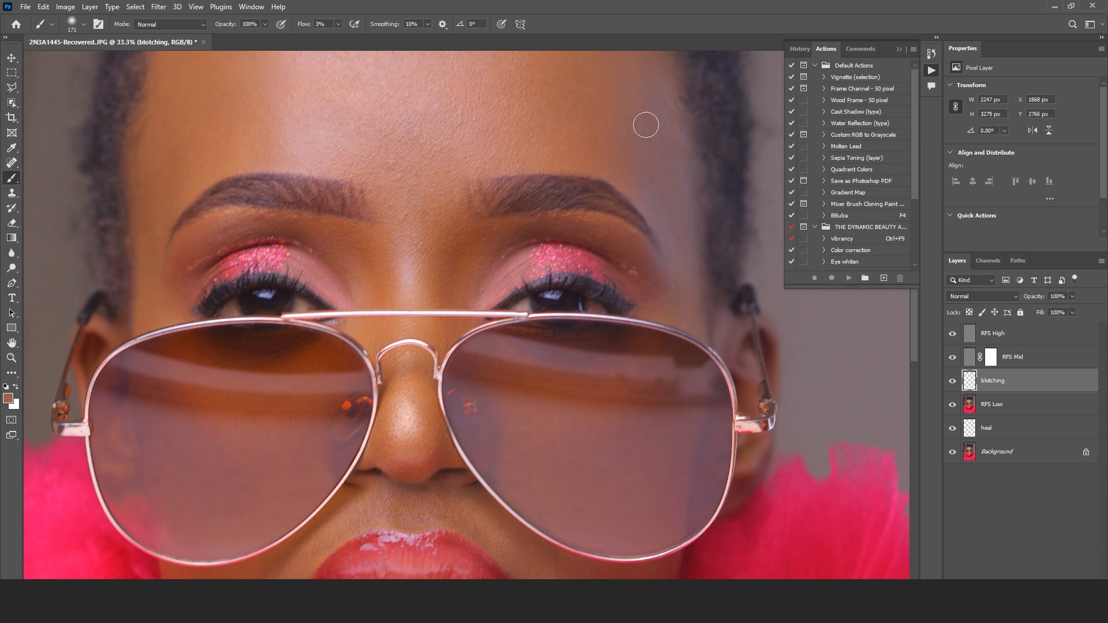
{"action": "right_click", "coordinate": [663, 235]}
{"action": "left_click", "coordinate": [762, 204]}
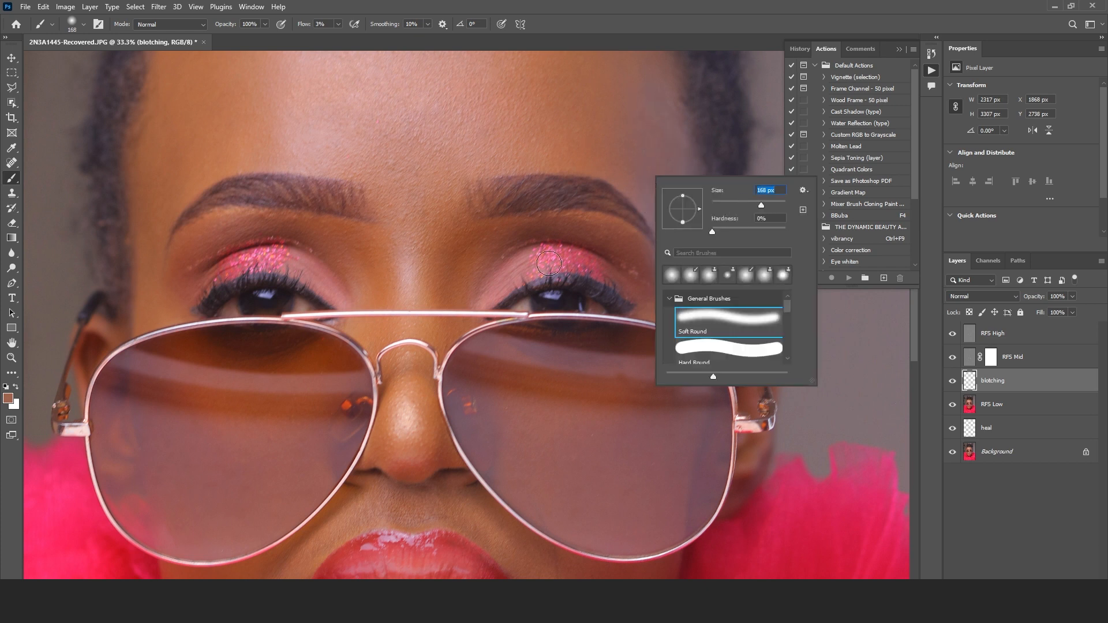
{"action": "left_click", "coordinate": [768, 204]}
{"action": "left_click_drag", "start_coordinate": [646, 113], "coordinate": [662, 233]}
{"action": "mouse_move", "coordinate": [638, 174]}
{"action": "left_mouse_down"}
{"action": "mouse_move", "coordinate": [663, 233]}
{"action": "mouse_move", "coordinate": [665, 133]}
{"action": "left_mouse_up"}
Paint sampled skin tones on the blotching layer over the lower cheek and the chin beneath the lips
{"action": "left_click_drag", "start_coordinate": [556, 413], "coordinate": [558, 240]}
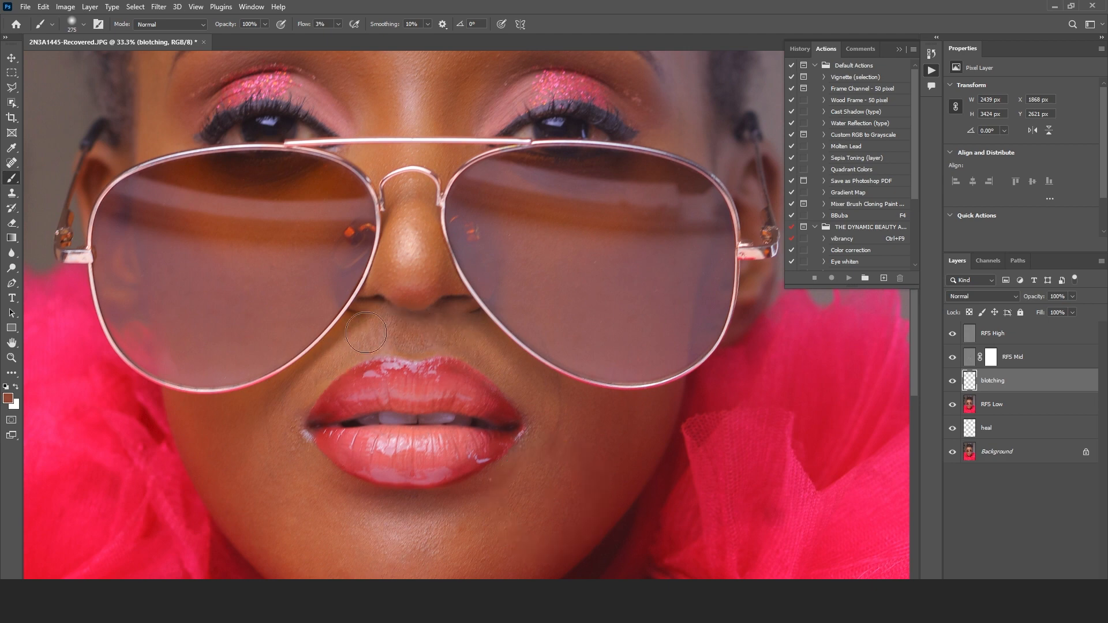
{"action": "left_click", "coordinate": [272, 463], "text": "alt"}
{"action": "mouse_move", "coordinate": [271, 464]}
{"action": "left_mouse_down"}
{"action": "mouse_move", "coordinate": [305, 514]}
{"action": "mouse_move", "coordinate": [296, 387]}
{"action": "left_mouse_up"}
{"action": "mouse_move", "coordinate": [477, 483]}
{"action": "left_mouse_down"}
{"action": "mouse_move", "coordinate": [580, 457]}
{"action": "mouse_move", "coordinate": [580, 426]}
{"action": "mouse_move", "coordinate": [488, 486]}
{"action": "mouse_move", "coordinate": [535, 465]}
{"action": "mouse_move", "coordinate": [423, 495]}
{"action": "mouse_move", "coordinate": [542, 481]}
{"action": "mouse_move", "coordinate": [512, 531]}
{"action": "mouse_move", "coordinate": [502, 496]}
{"action": "mouse_move", "coordinate": [565, 532]}
{"action": "mouse_move", "coordinate": [528, 500]}
{"action": "mouse_move", "coordinate": [551, 475]}
{"action": "mouse_move", "coordinate": [520, 515]}
{"action": "left_mouse_up"}
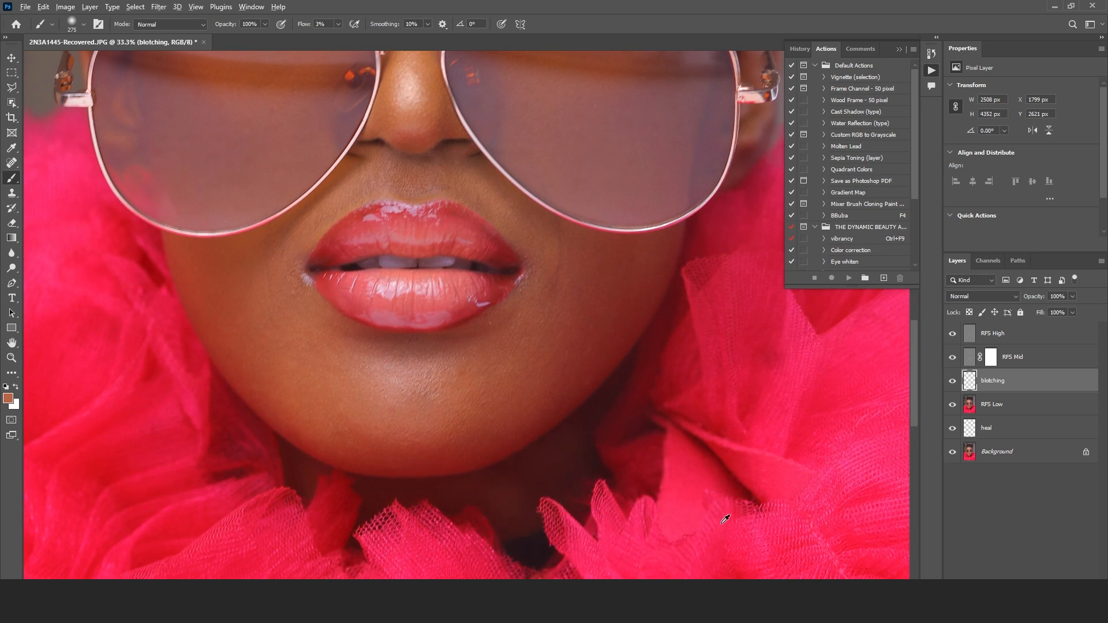
Compare the lower face with the blotching layer hidden and shown, leaving the layer visible
{"action": "left_click", "coordinate": [951, 383]}
{"action": "left_click", "coordinate": [951, 382]}
{"action": "left_click", "coordinate": [951, 383]}
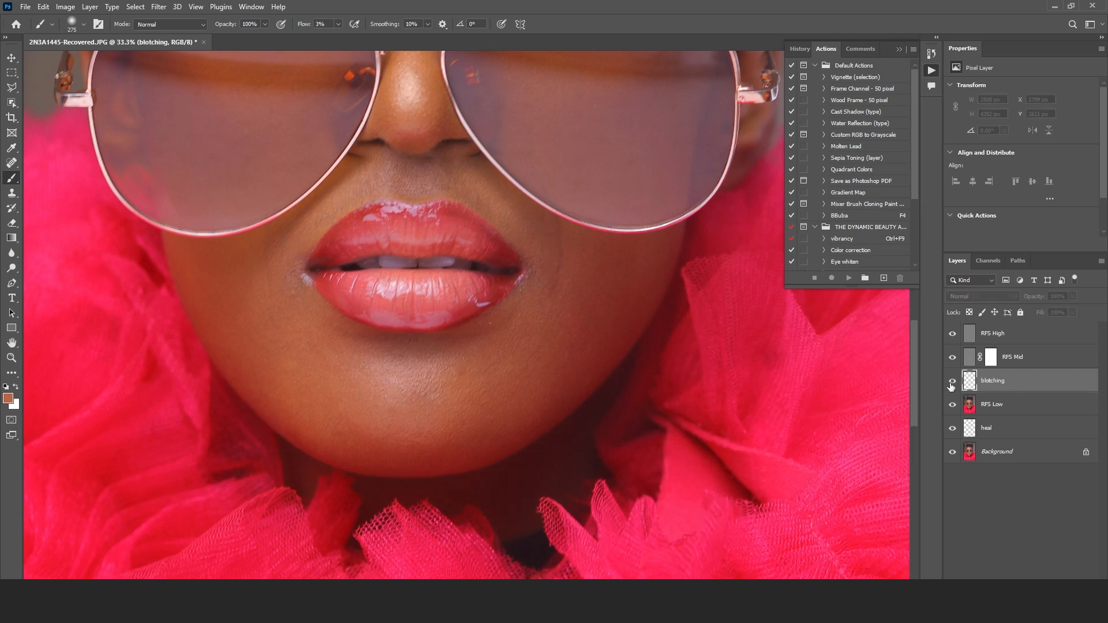
{"action": "left_click", "coordinate": [951, 383]}
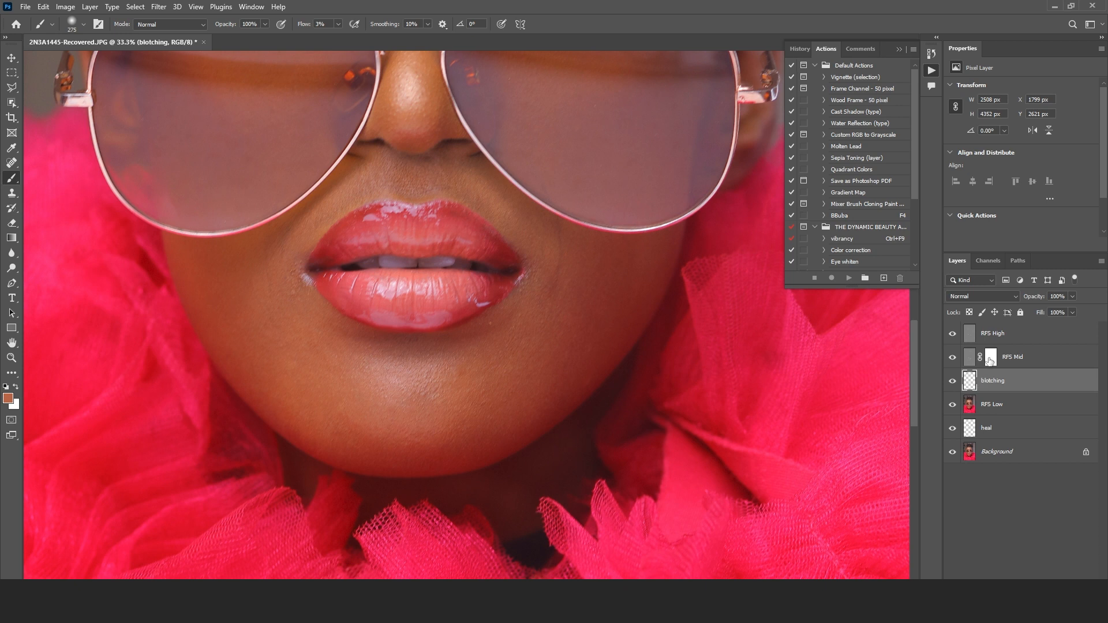
Activate the RFS Mid layer mask and set the brush to black at 100% flow
{"action": "left_click", "coordinate": [990, 358]}
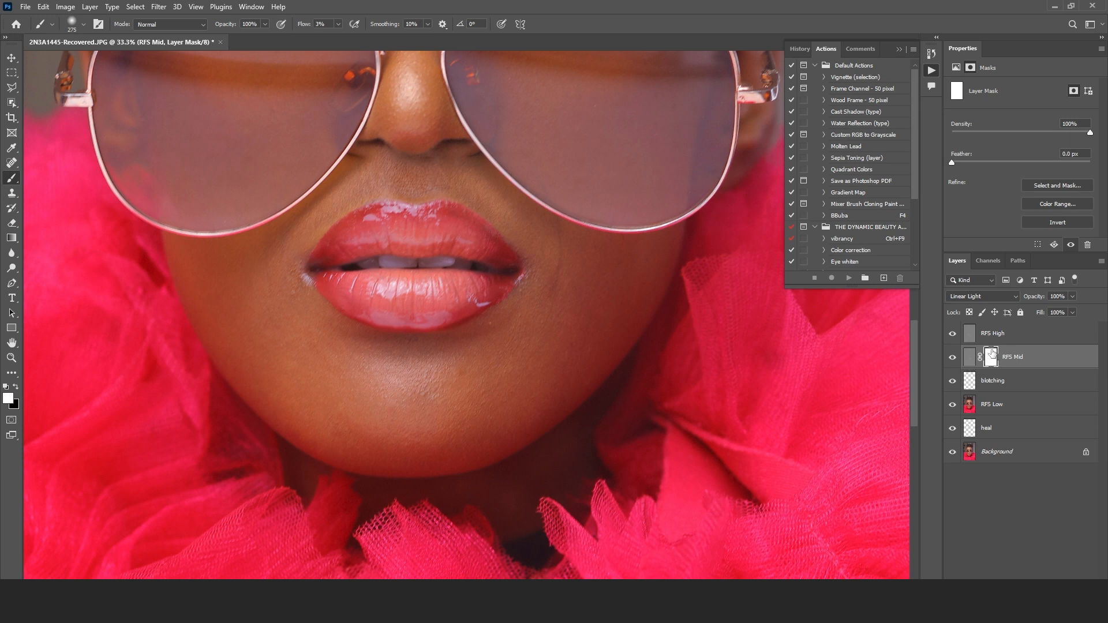
{"action": "left_click", "coordinate": [16, 386]}
{"action": "left_click_drag", "start_coordinate": [430, 209], "coordinate": [430, 221]}
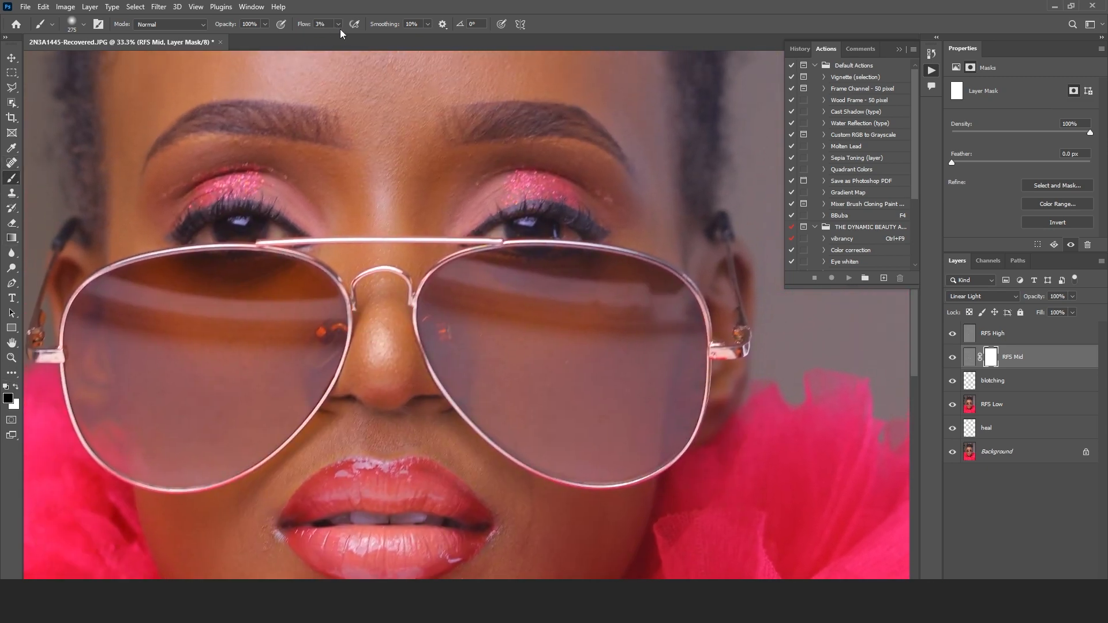
{"action": "left_click", "coordinate": [338, 26]}
{"action": "scroll", "coordinate": [465, 117], "scroll_direction": "up", "scroll_amount": 5}
Paint black on the RFS Mid mask over the forehead, between the brows and beside the eyes with a 401 px brush
{"action": "right_click", "coordinate": [379, 223]}
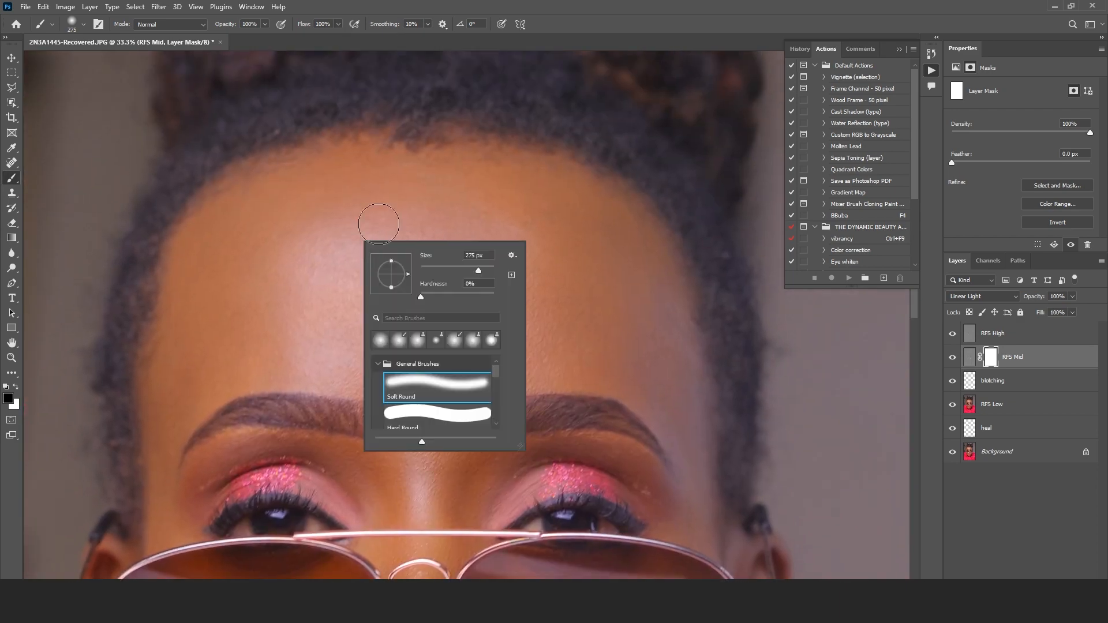
{"action": "left_click", "coordinate": [486, 271]}
{"action": "left_click_drag", "start_coordinate": [488, 271], "coordinate": [491, 270]}
{"action": "key", "text": "Return"}
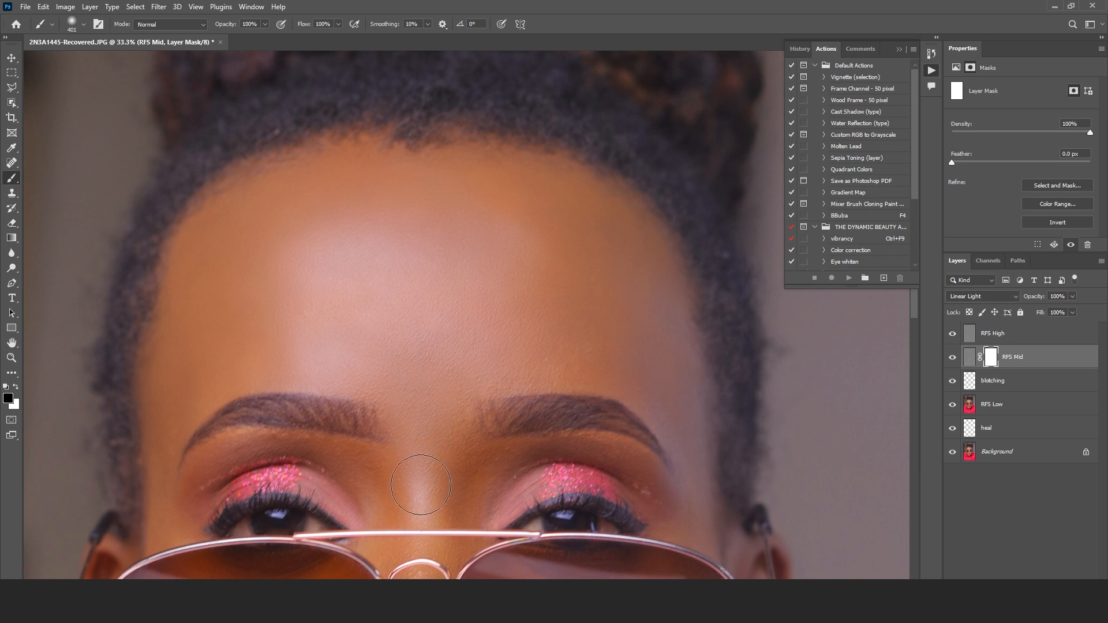
{"action": "mouse_move", "coordinate": [421, 484]}
{"action": "left_mouse_down"}
{"action": "mouse_move", "coordinate": [422, 455]}
{"action": "mouse_move", "coordinate": [356, 470]}
{"action": "mouse_move", "coordinate": [367, 483]}
{"action": "mouse_move", "coordinate": [319, 451]}
{"action": "mouse_move", "coordinate": [283, 445]}
{"action": "mouse_move", "coordinate": [230, 451]}
{"action": "mouse_move", "coordinate": [208, 479]}
{"action": "mouse_move", "coordinate": [319, 435]}
{"action": "mouse_move", "coordinate": [386, 497]}
{"action": "mouse_move", "coordinate": [386, 485]}
{"action": "mouse_move", "coordinate": [445, 452]}
{"action": "mouse_move", "coordinate": [455, 490]}
{"action": "mouse_move", "coordinate": [466, 491]}
{"action": "mouse_move", "coordinate": [481, 464]}
{"action": "mouse_move", "coordinate": [517, 443]}
{"action": "mouse_move", "coordinate": [628, 458]}
{"action": "mouse_move", "coordinate": [660, 492]}
{"action": "left_mouse_up"}
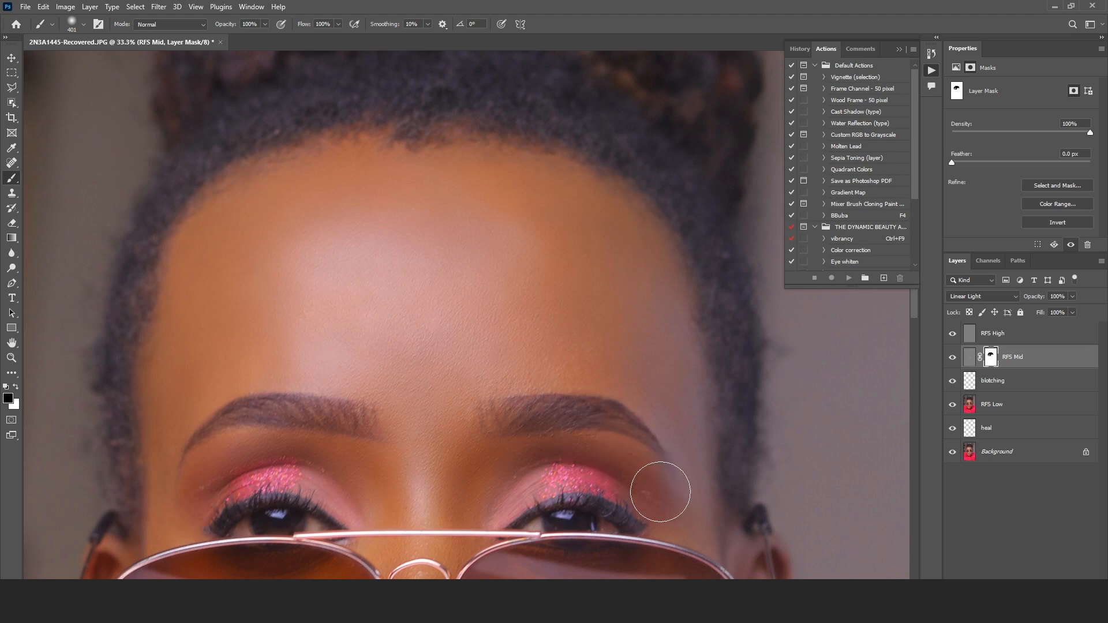
Paint black on the RFS Mid mask down the bridge and tip of the nose and over the chin area
{"action": "scroll", "coordinate": [479, 340], "scroll_direction": "down", "scroll_amount": 5}
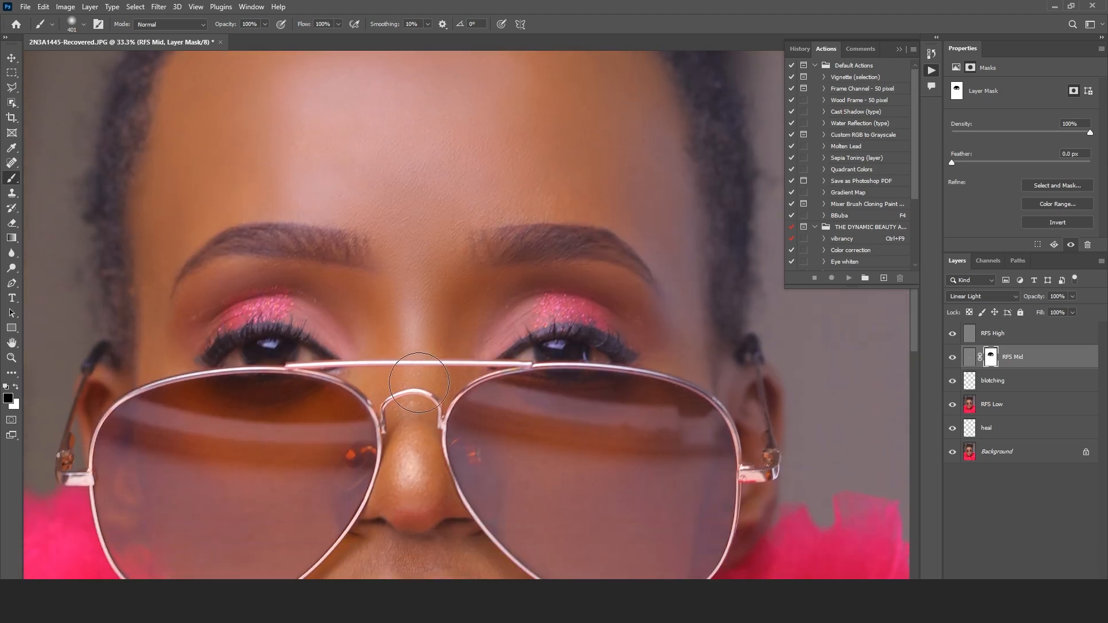
{"action": "mouse_move", "coordinate": [419, 383]}
{"action": "left_mouse_down"}
{"action": "mouse_move", "coordinate": [393, 383]}
{"action": "mouse_move", "coordinate": [413, 505]}
{"action": "left_mouse_up"}
{"action": "left_click_drag", "start_coordinate": [414, 422], "coordinate": [416, 410]}
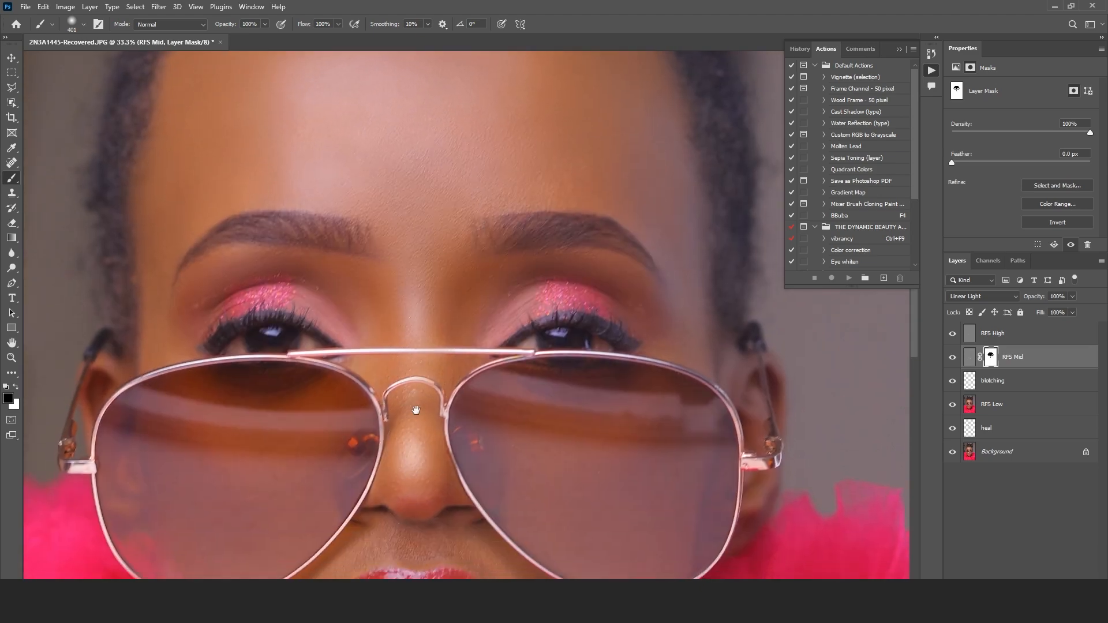
{"action": "scroll", "coordinate": [416, 410], "scroll_direction": "down", "scroll_amount": 5}
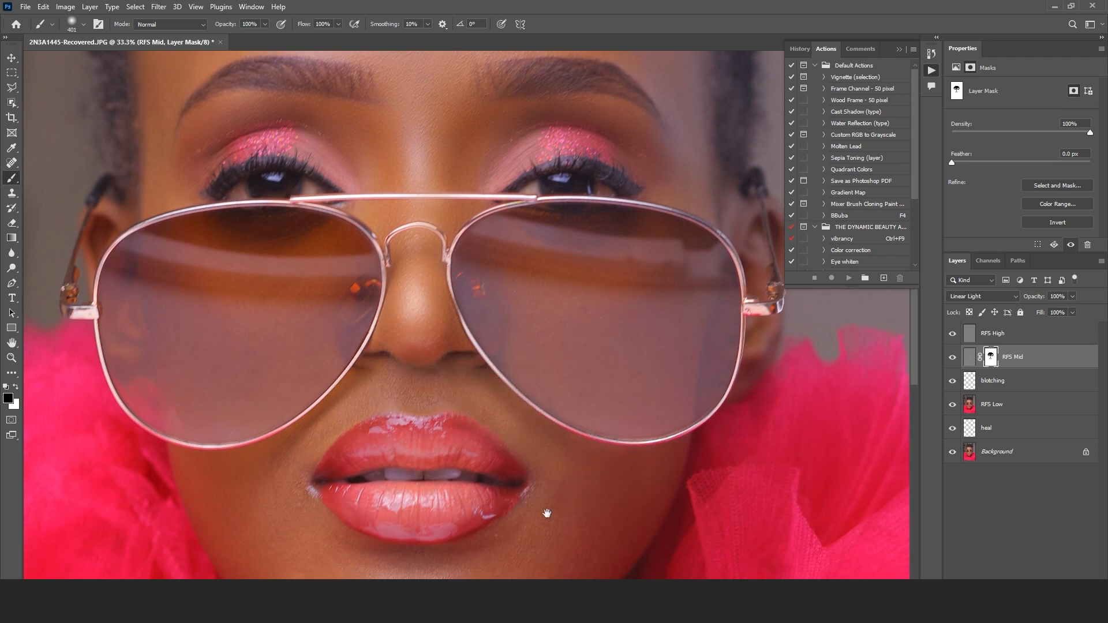
{"action": "left_click_drag", "start_coordinate": [547, 513], "coordinate": [552, 407]}
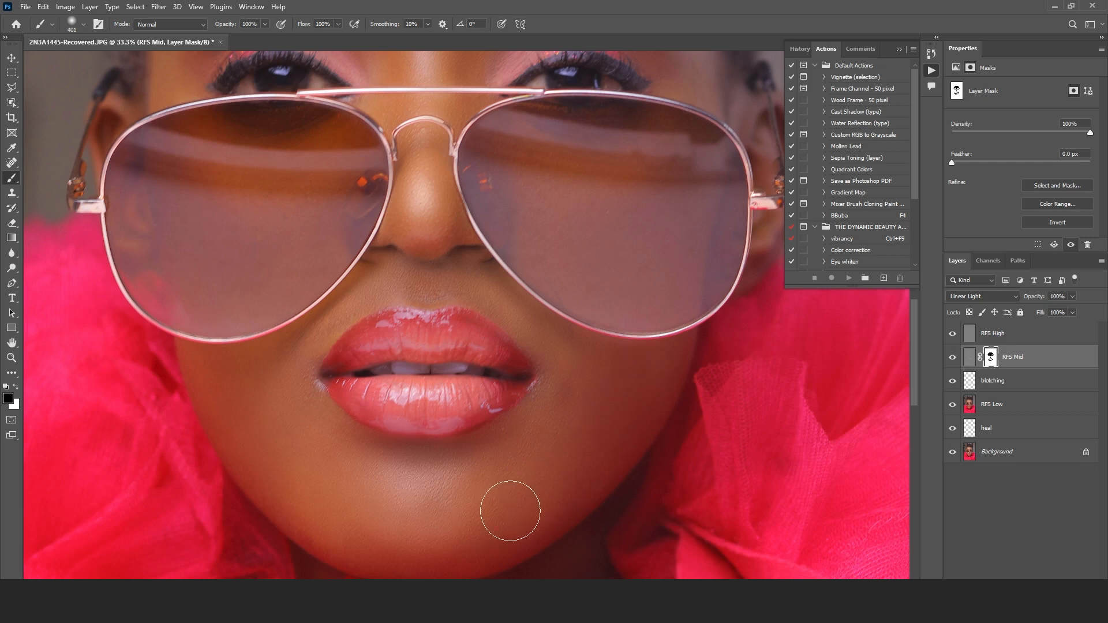
Mask the RFS Mid texture around the lips with a 199 px brush, and compare the result with the blotching layer hidden and shown
{"action": "right_click", "coordinate": [310, 345]}
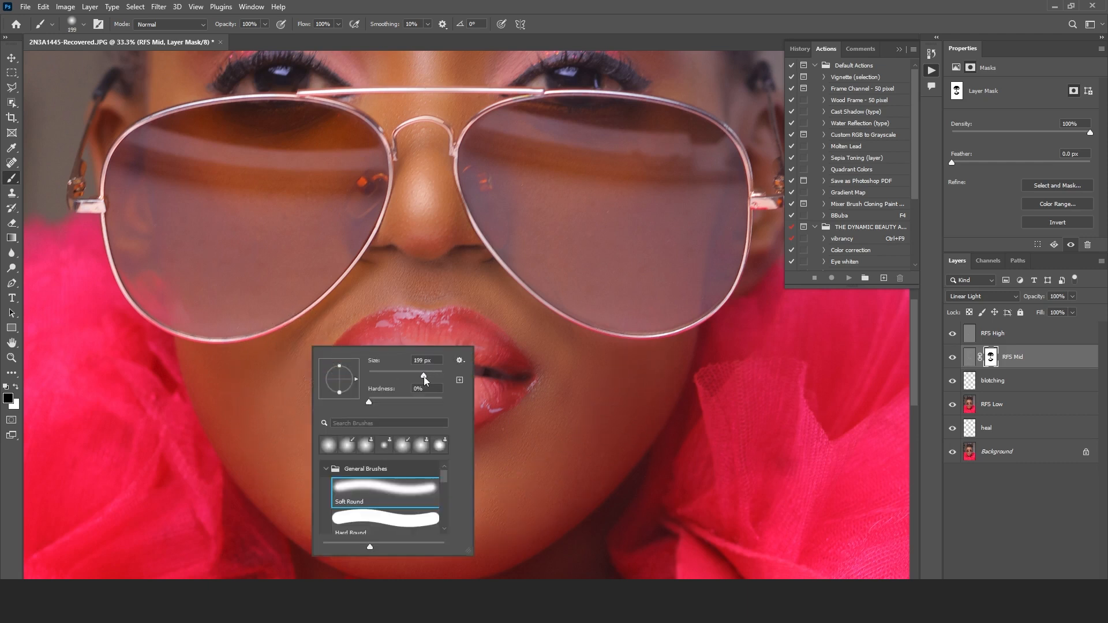
{"action": "key", "text": "Return"}
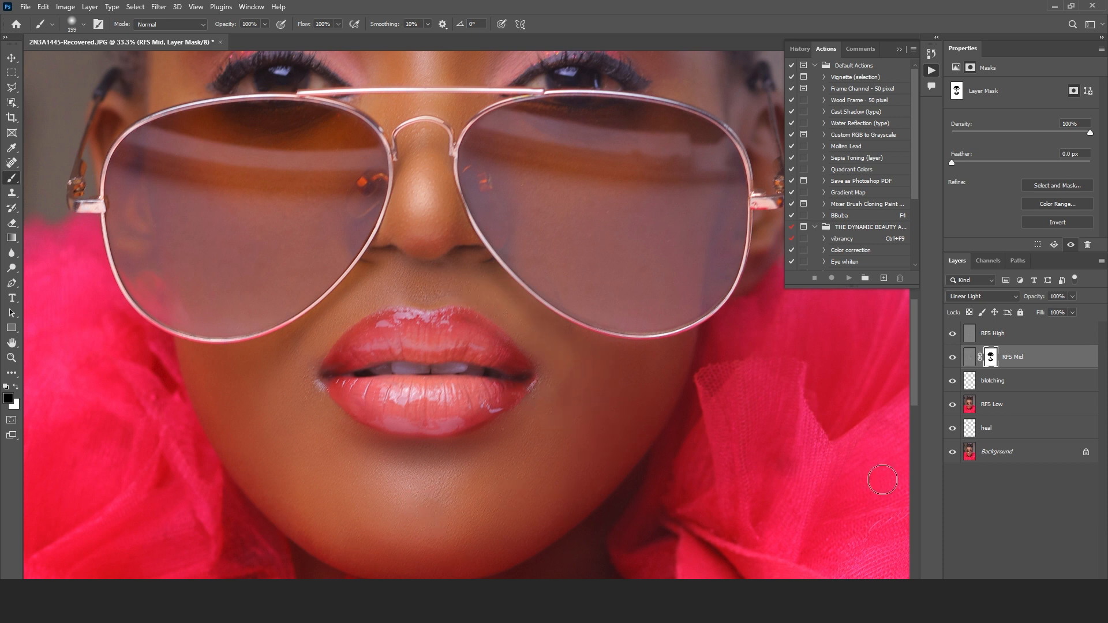
{"action": "left_click", "coordinate": [953, 383]}
{"action": "left_click", "coordinate": [953, 383]}
Paint black on the RFS Mid mask over both lower cheeks with the brush set to 401 px
{"action": "right_click", "coordinate": [452, 426]}
{"action": "left_click", "coordinate": [525, 421]}
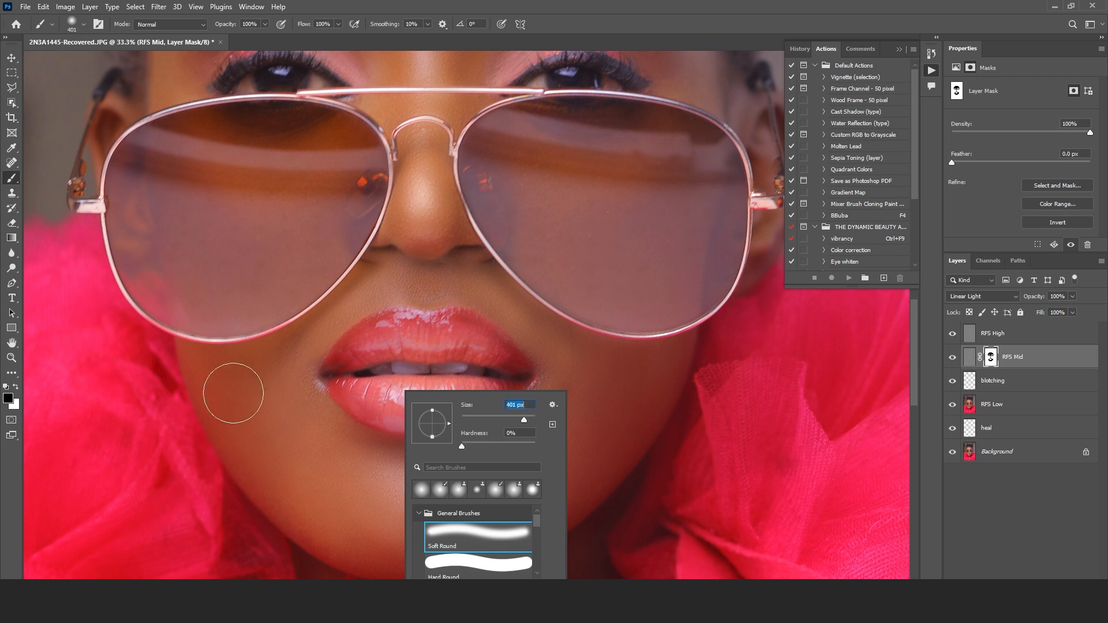
{"action": "mouse_move", "coordinate": [233, 393]}
{"action": "left_mouse_down"}
{"action": "mouse_move", "coordinate": [333, 507]}
{"action": "mouse_move", "coordinate": [410, 547]}
{"action": "mouse_move", "coordinate": [560, 487]}
{"action": "mouse_move", "coordinate": [648, 384]}
{"action": "left_mouse_up"}
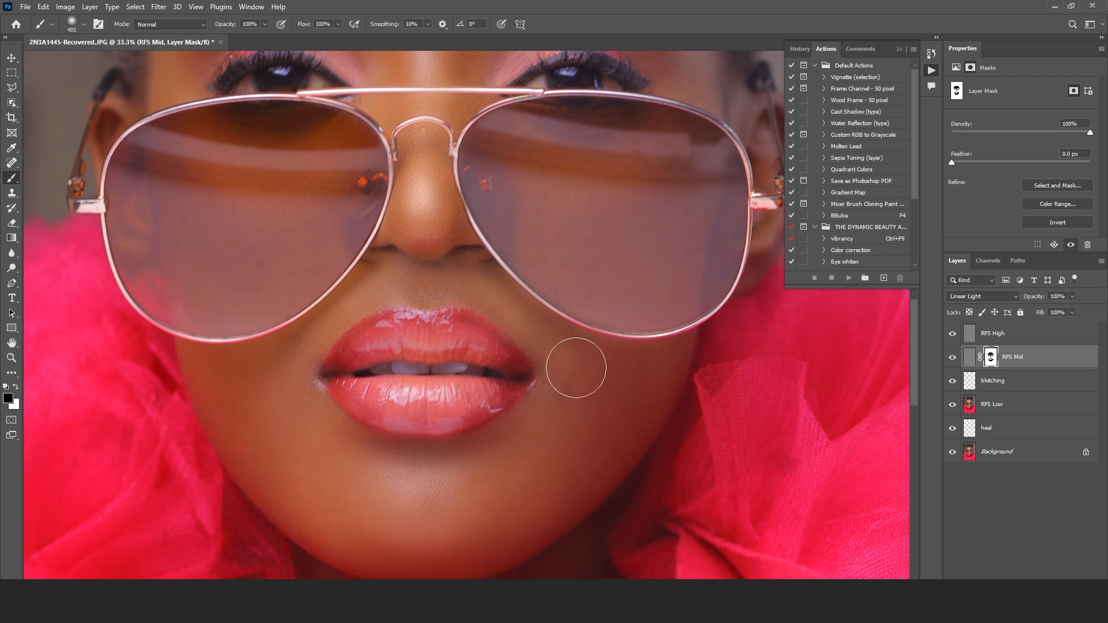
Mask the RFS Mid texture around the eyes using a 111 px brush
{"action": "scroll", "coordinate": [574, 366], "scroll_direction": "up", "scroll_amount": 3}
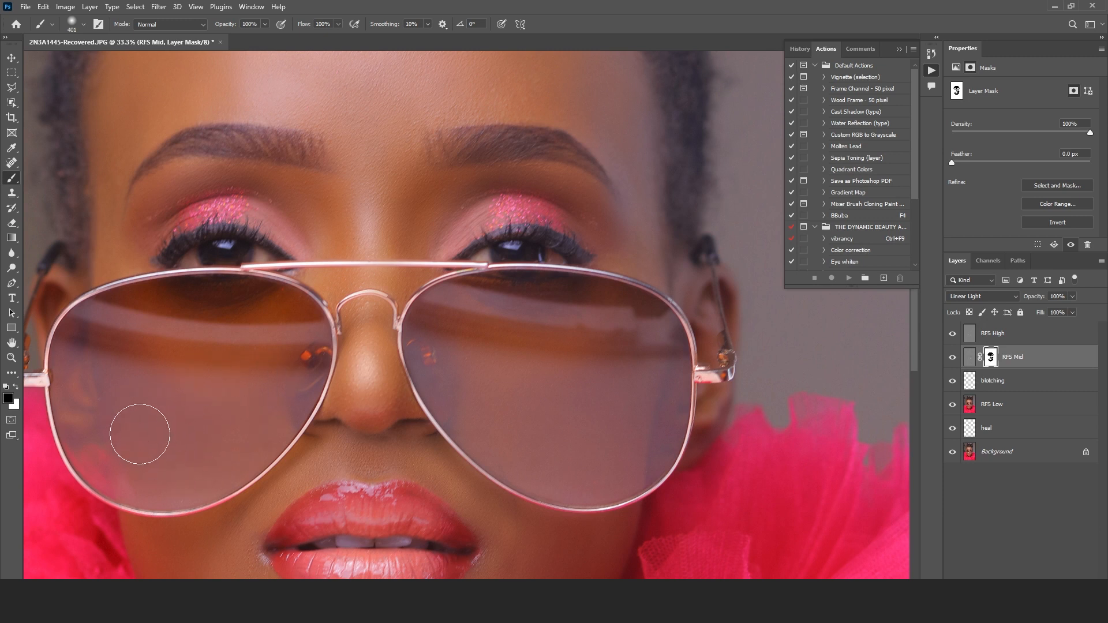
{"action": "right_click", "coordinate": [182, 358]}
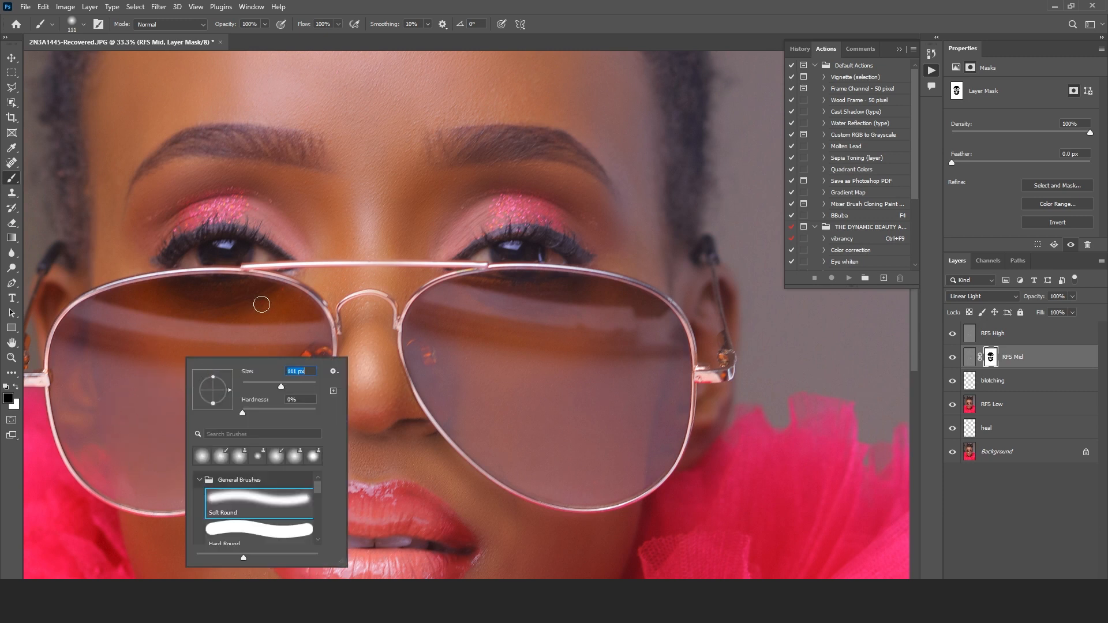
{"action": "key", "text": "Return"}
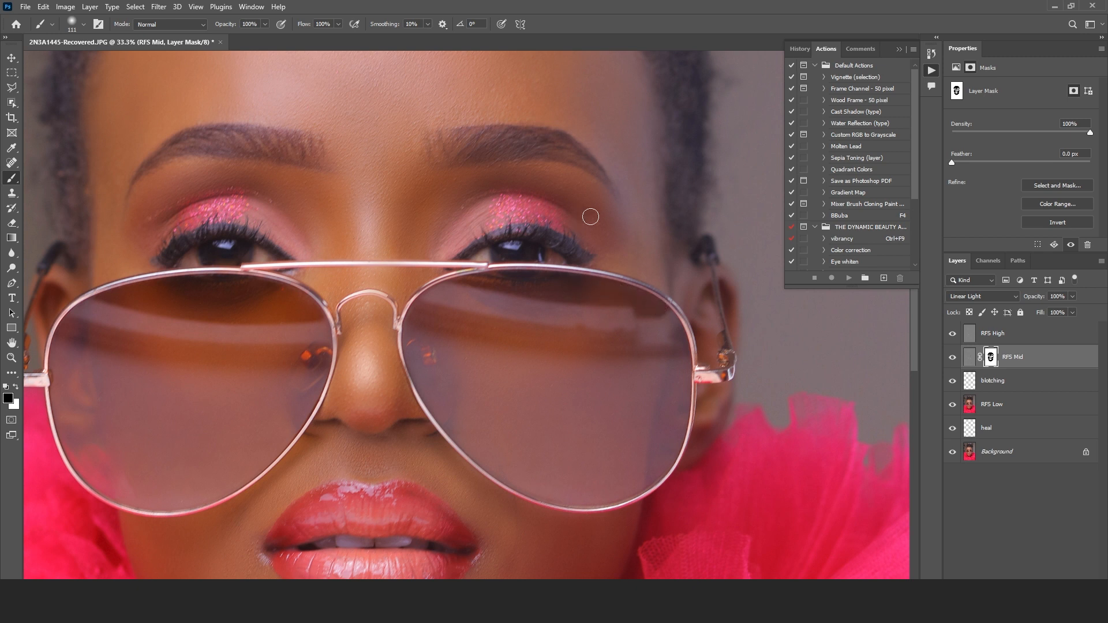
Extend the black paint on the RFS Mid mask along the upper forehead and hairline with a 291 px brush
{"action": "scroll", "coordinate": [404, 226], "scroll_direction": "up", "scroll_amount": 5}
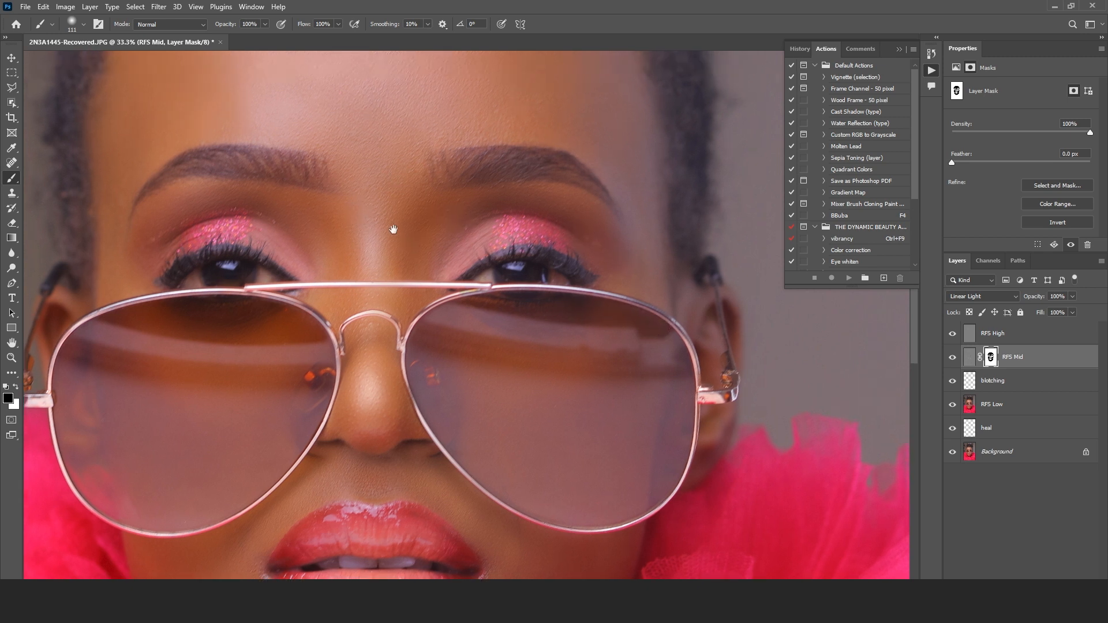
{"action": "right_click", "coordinate": [424, 178]}
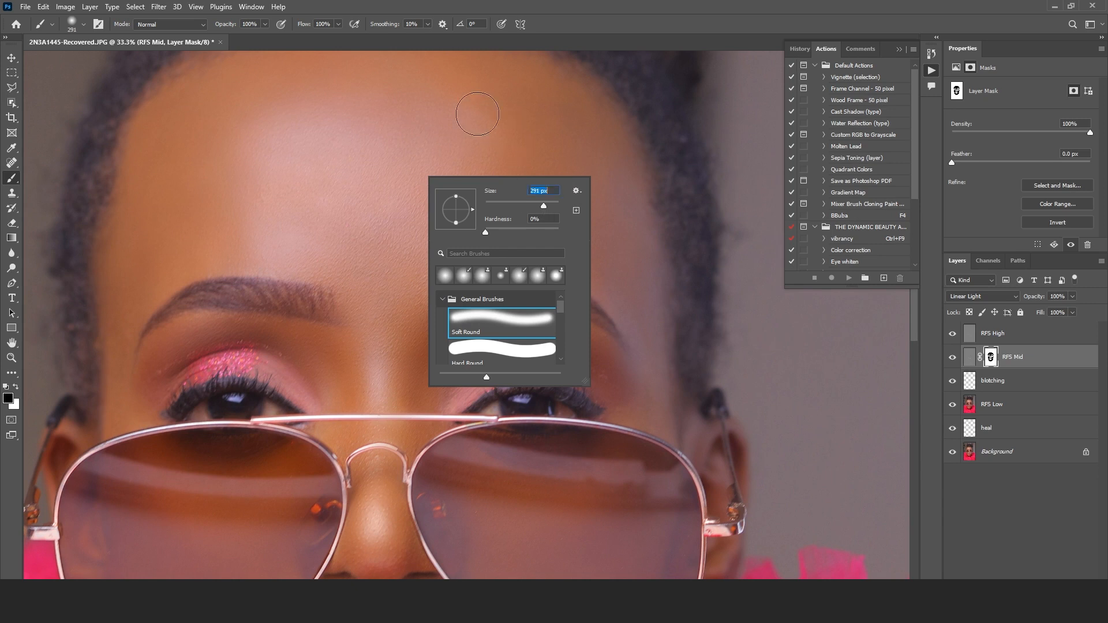
{"action": "key", "text": "Return"}
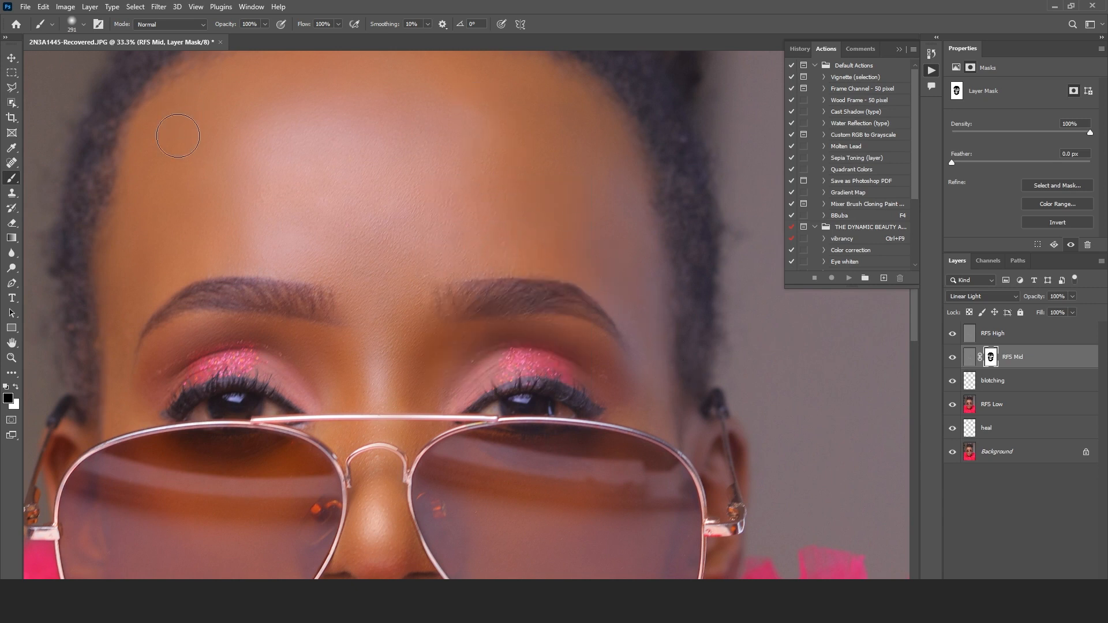
{"action": "left_click_drag", "start_coordinate": [493, 97], "coordinate": [496, 120]}
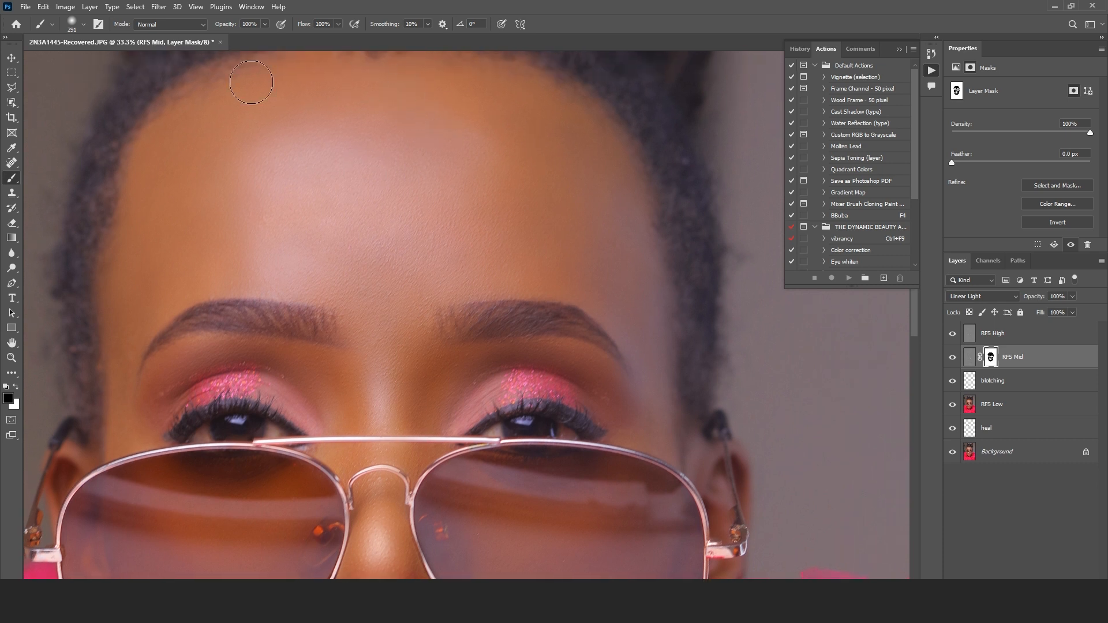
Make the RFS High layer active
{"action": "left_click", "coordinate": [991, 336]}
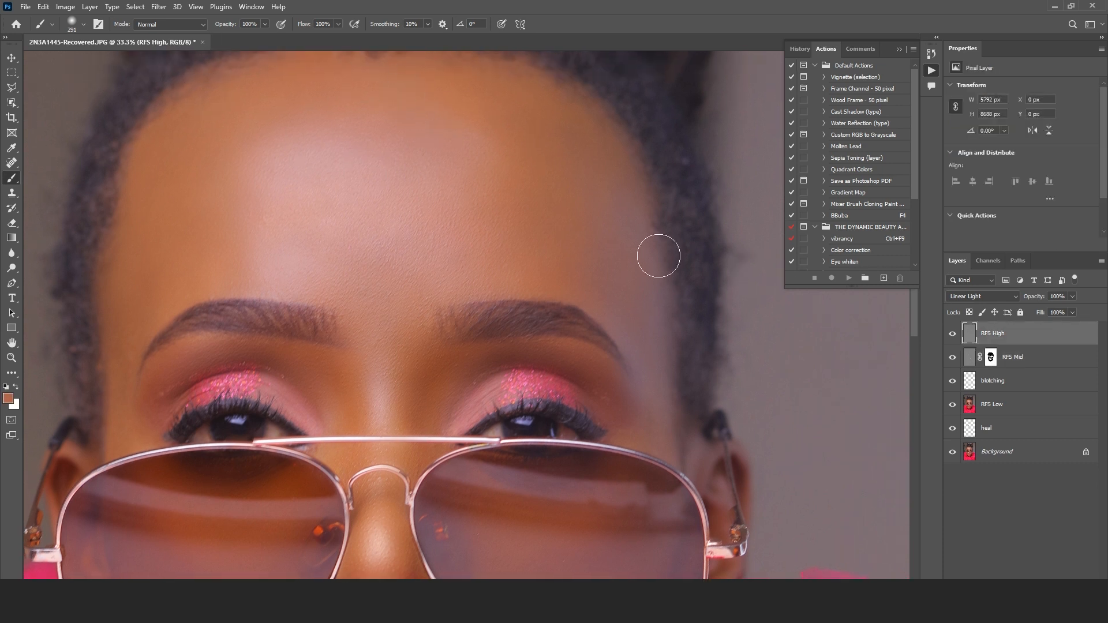
{"action": "left_click", "coordinate": [508, 376], "text": "alt"}
{"action": "left_click", "coordinate": [368, 256]}
{"action": "key", "text": "ctrl+z"}
Choose the Spot Healing Brush and heal small texture flaws on the RFS High layer around the eyelid and brow at 100% zoom
{"action": "left_click", "coordinate": [11, 358]}
{"action": "left_click_drag", "start_coordinate": [403, 243], "coordinate": [458, 295]}
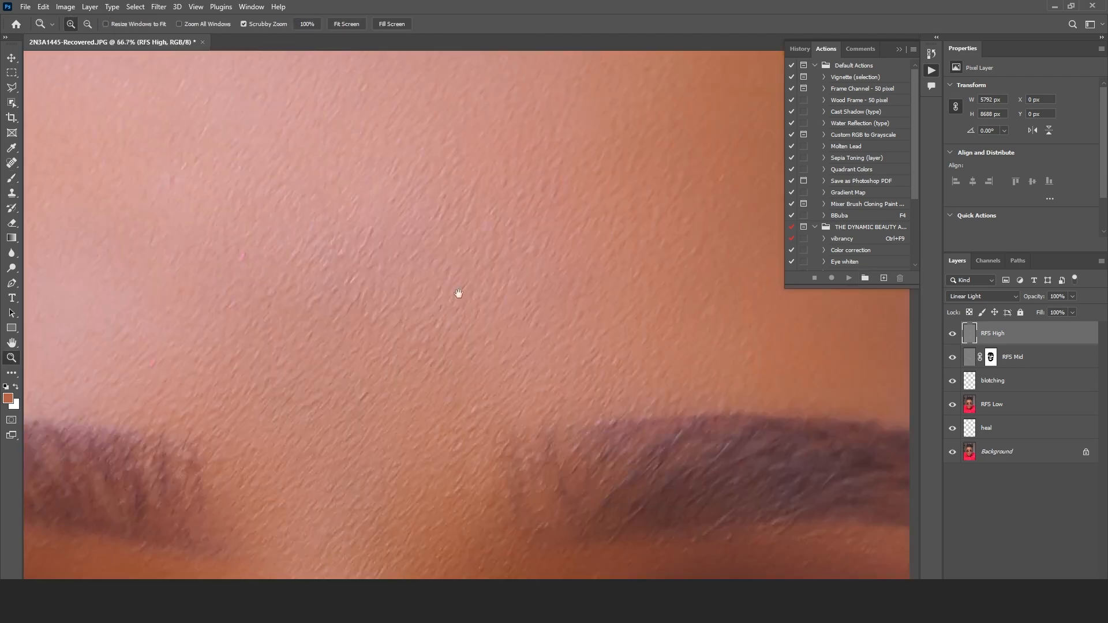
{"action": "left_click_drag", "start_coordinate": [508, 491], "coordinate": [480, 213]}
{"action": "left_click_drag", "start_coordinate": [652, 449], "coordinate": [453, 247]}
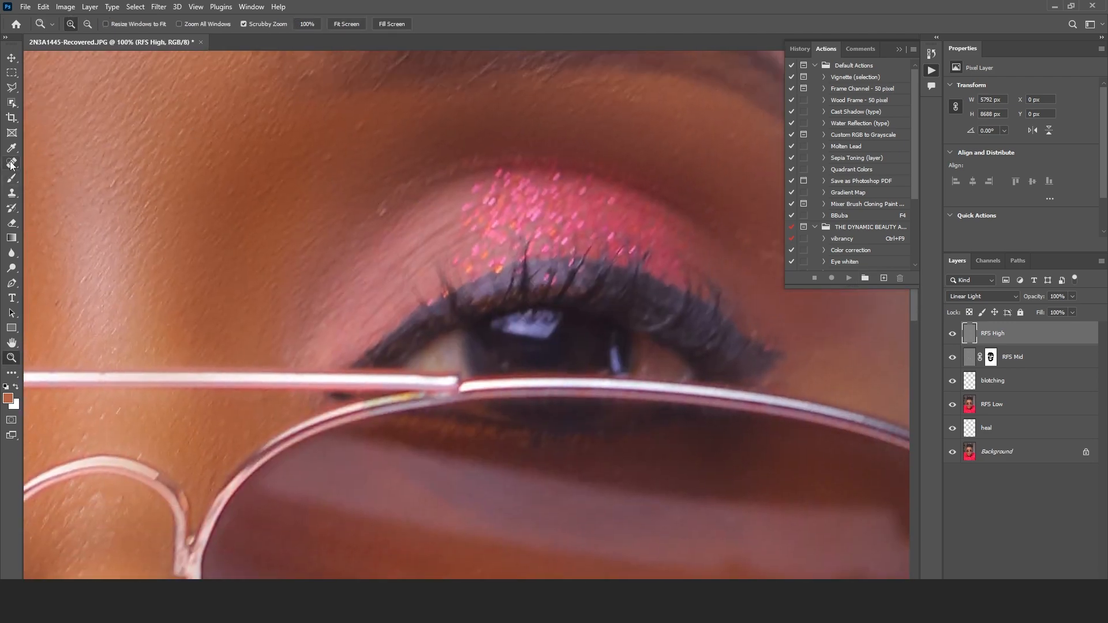
{"action": "left_click", "coordinate": [11, 163]}
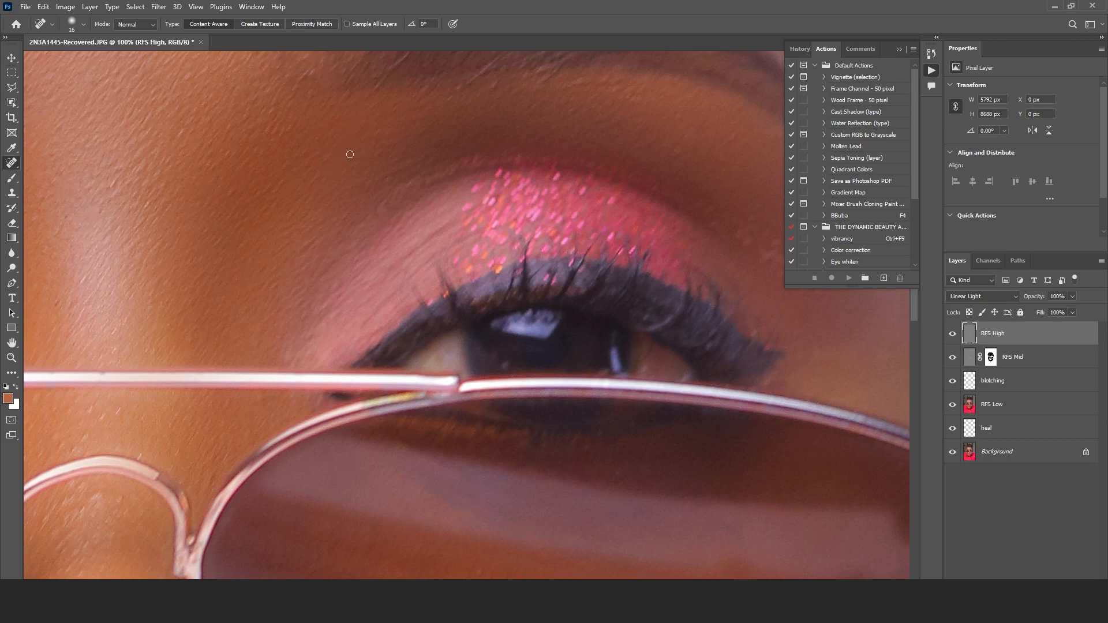
{"action": "left_click_drag", "start_coordinate": [570, 108], "coordinate": [569, 121]}
{"action": "left_click_drag", "start_coordinate": [369, 225], "coordinate": [438, 200]}
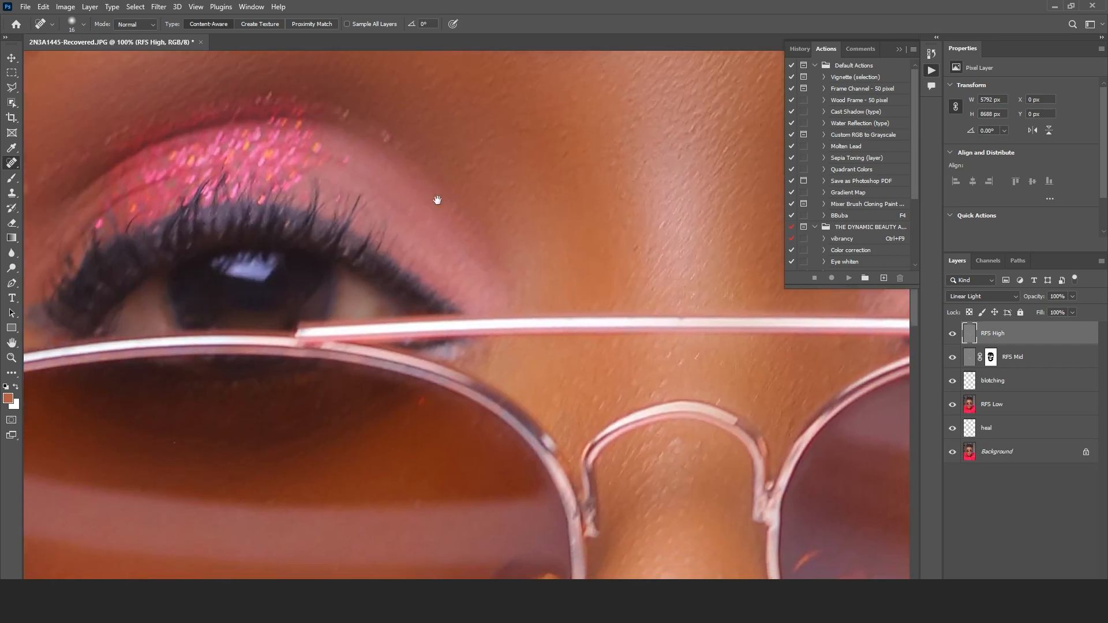
Heal the small specks seen through the sunglass lens below the eye, enlarging the healing brush to 29 px
{"action": "scroll", "coordinate": [385, 140], "scroll_direction": "down", "scroll_amount": 5}
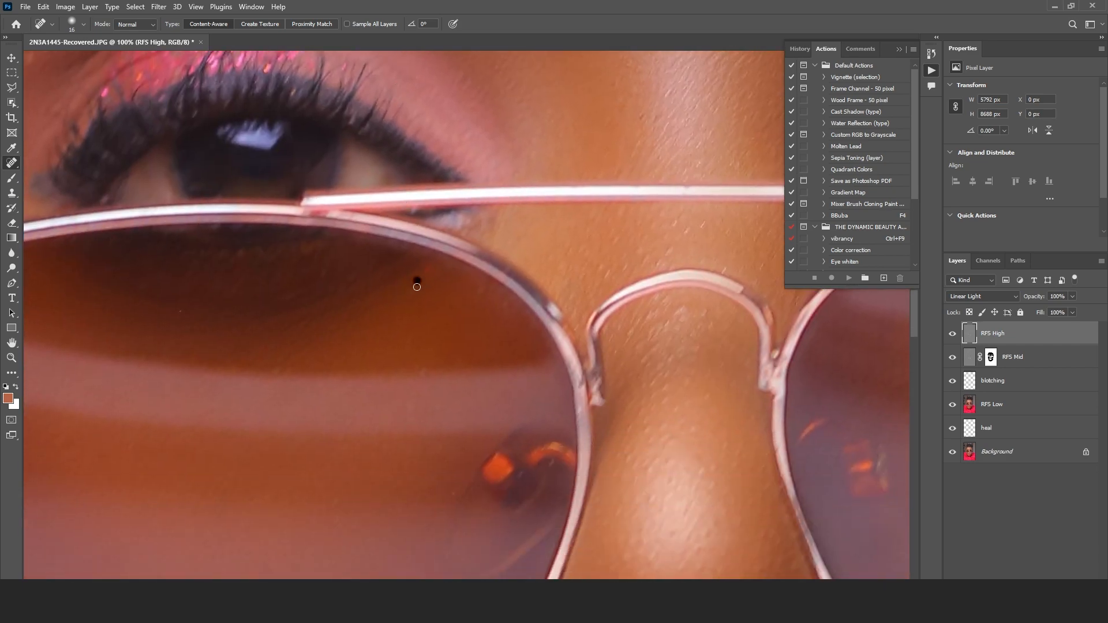
{"action": "scroll", "coordinate": [417, 287], "scroll_direction": "down", "scroll_amount": 5}
{"action": "right_click", "coordinate": [437, 277]}
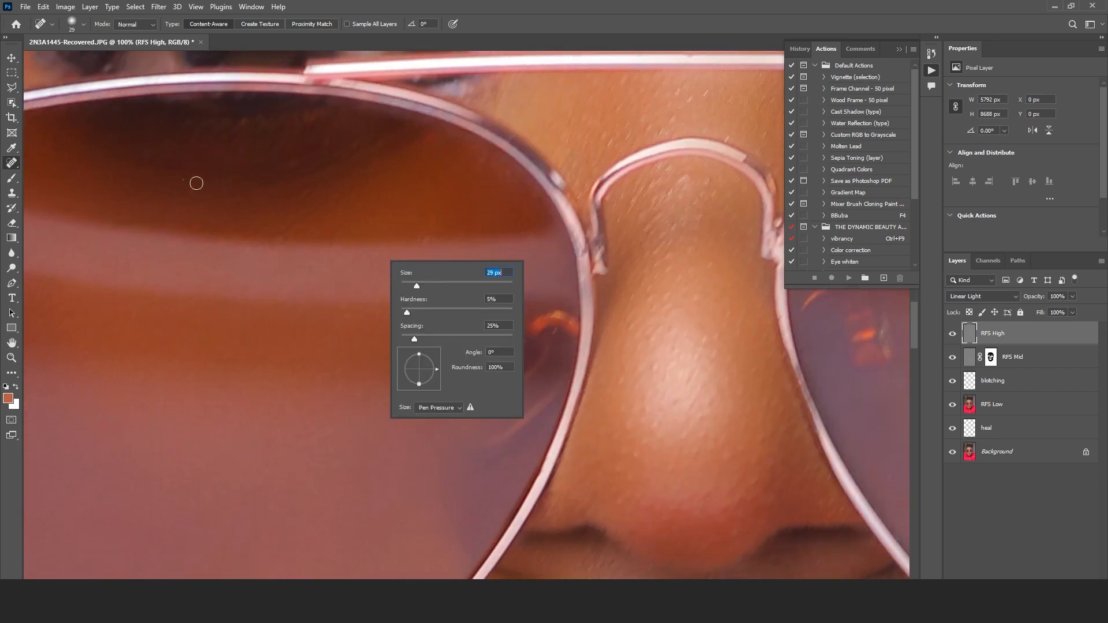
{"action": "key", "text": "Return"}
Heal the rough skin texture on the cheek beside the mouth corner with short strokes on the RFS High layer
{"action": "scroll", "coordinate": [395, 143], "scroll_direction": "down", "scroll_amount": 15}
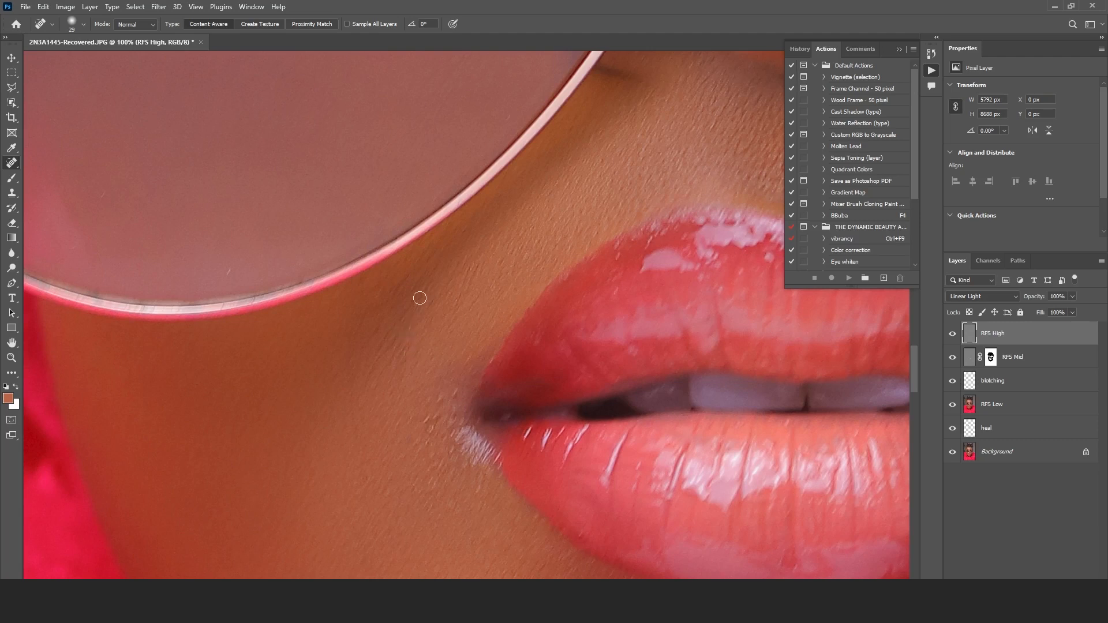
{"action": "left_click_drag", "start_coordinate": [419, 298], "coordinate": [354, 386]}
{"action": "left_click_drag", "start_coordinate": [388, 331], "coordinate": [352, 390]}
{"action": "left_click_drag", "start_coordinate": [452, 403], "coordinate": [459, 382]}
{"action": "left_click_drag", "start_coordinate": [371, 387], "coordinate": [366, 414]}
{"action": "left_click_drag", "start_coordinate": [440, 414], "coordinate": [426, 452]}
{"action": "left_click_drag", "start_coordinate": [574, 411], "coordinate": [416, 356]}
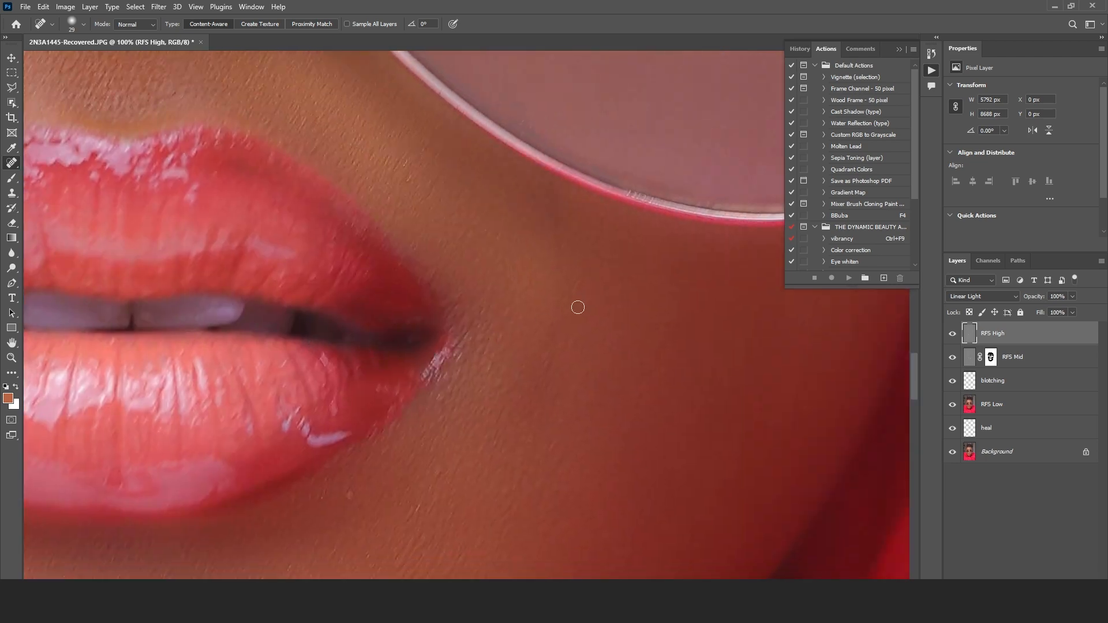
Heal the rough texture on the cheek and below the mouth corner, and enlarge the healing brush to 47 px
{"action": "left_click_drag", "start_coordinate": [549, 366], "coordinate": [546, 392]}
{"action": "left_click_drag", "start_coordinate": [393, 528], "coordinate": [423, 496]}
{"action": "left_click_drag", "start_coordinate": [431, 405], "coordinate": [435, 394]}
{"action": "left_click_drag", "start_coordinate": [581, 277], "coordinate": [574, 309]}
{"action": "right_click", "coordinate": [624, 323]}
{"action": "left_click_drag", "start_coordinate": [655, 344], "coordinate": [663, 343]}
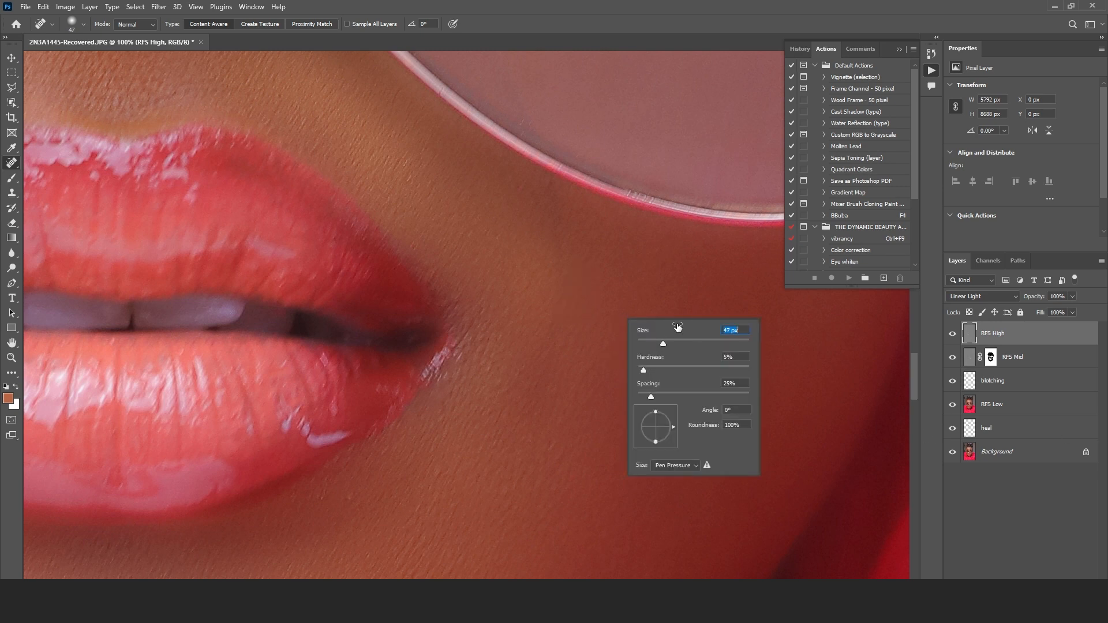
Switch to the Clone Stamp for the cheek texture on the RFS High layer and set its brush size to 56 px
{"action": "left_click", "coordinate": [12, 162]}
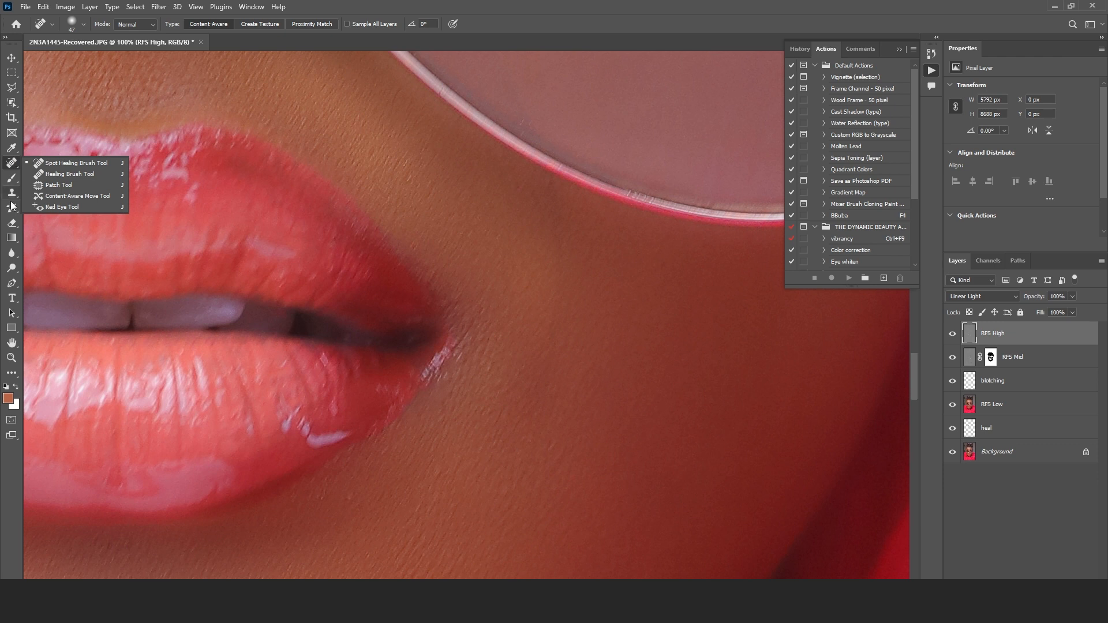
{"action": "left_click", "coordinate": [12, 192]}
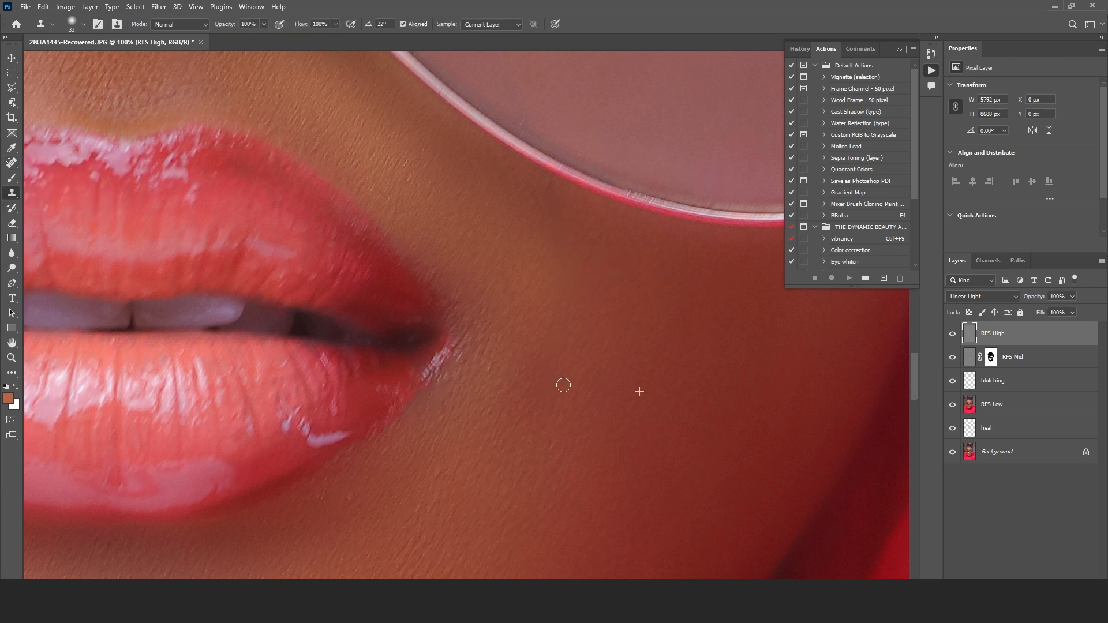
{"action": "scroll", "coordinate": [560, 281], "scroll_direction": "down", "scroll_amount": 3}
{"action": "right_click", "coordinate": [599, 262]}
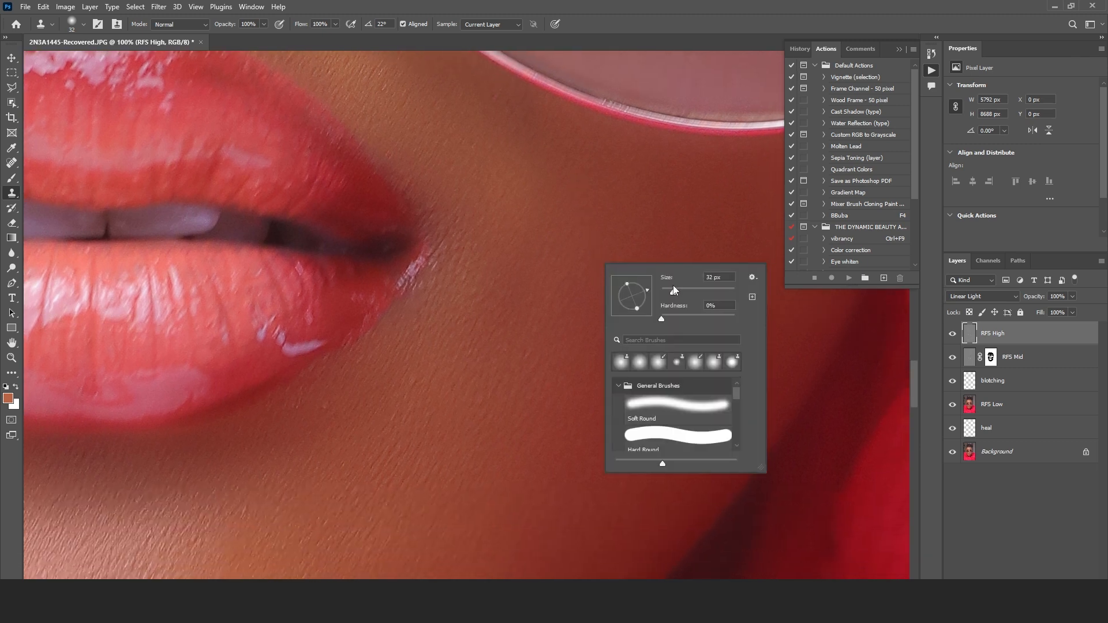
{"action": "key", "text": "Return"}
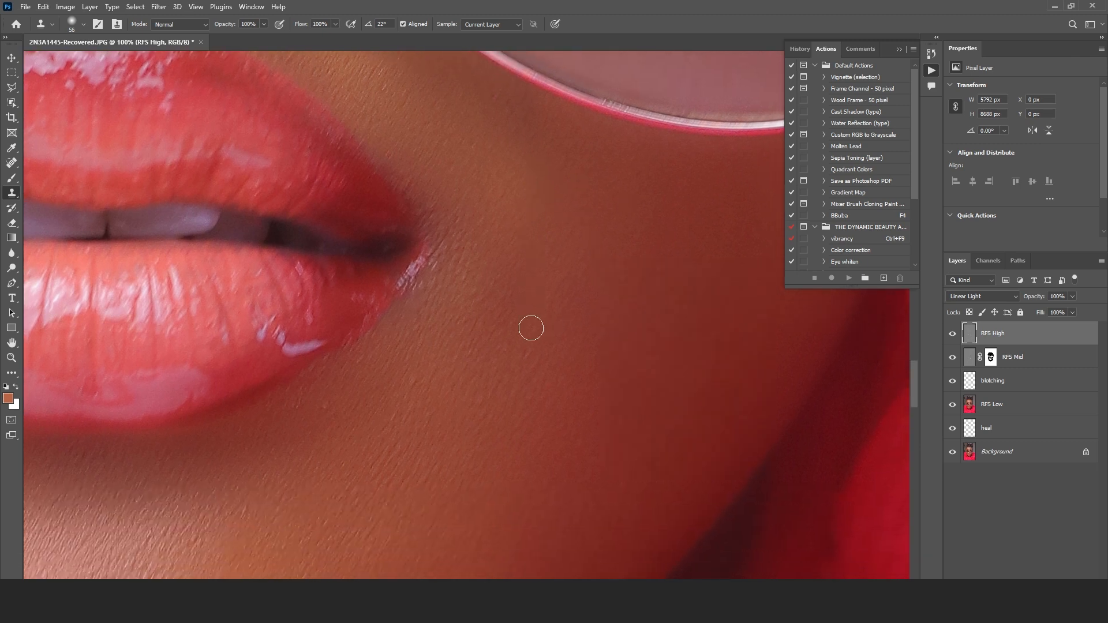
Toggle the blotching layer's visibility off and on to compare the skin tones, and make that layer active
{"action": "left_click", "coordinate": [953, 381]}
{"action": "left_click", "coordinate": [952, 381]}
{"action": "left_click", "coordinate": [1007, 382]}
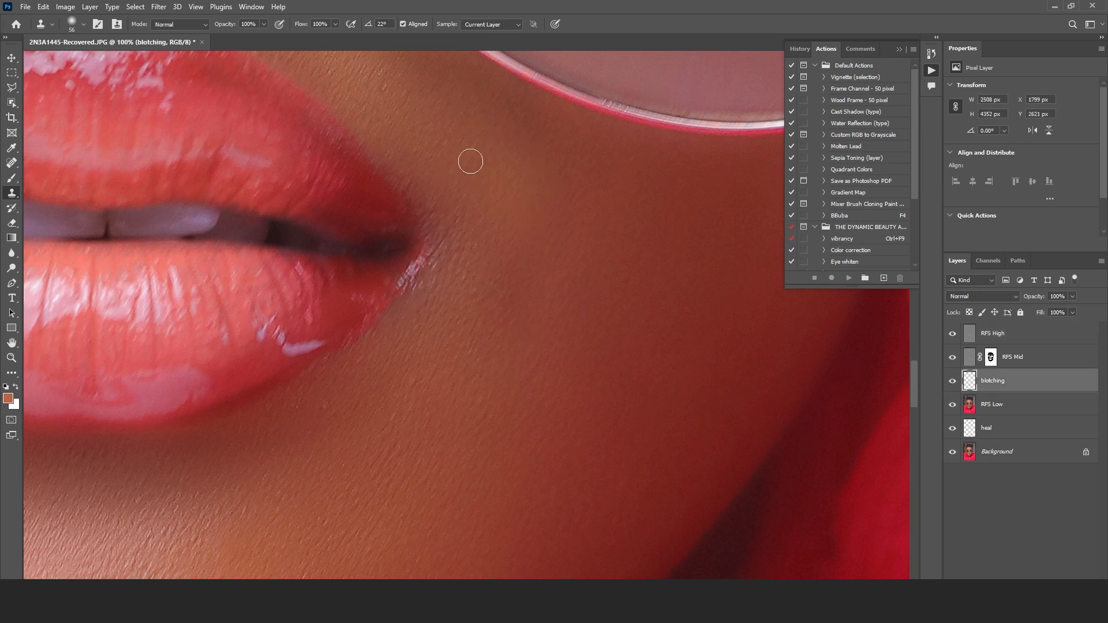
{"action": "right_click", "coordinate": [588, 225]}
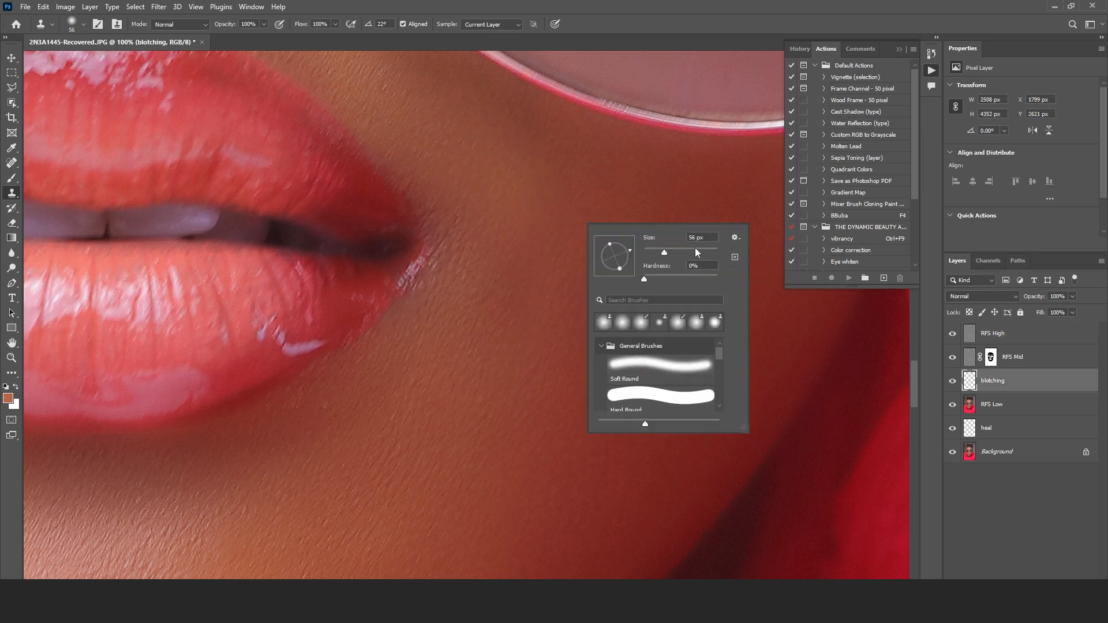
{"action": "left_click", "coordinate": [695, 252]}
{"action": "left_click", "coordinate": [334, 25]}
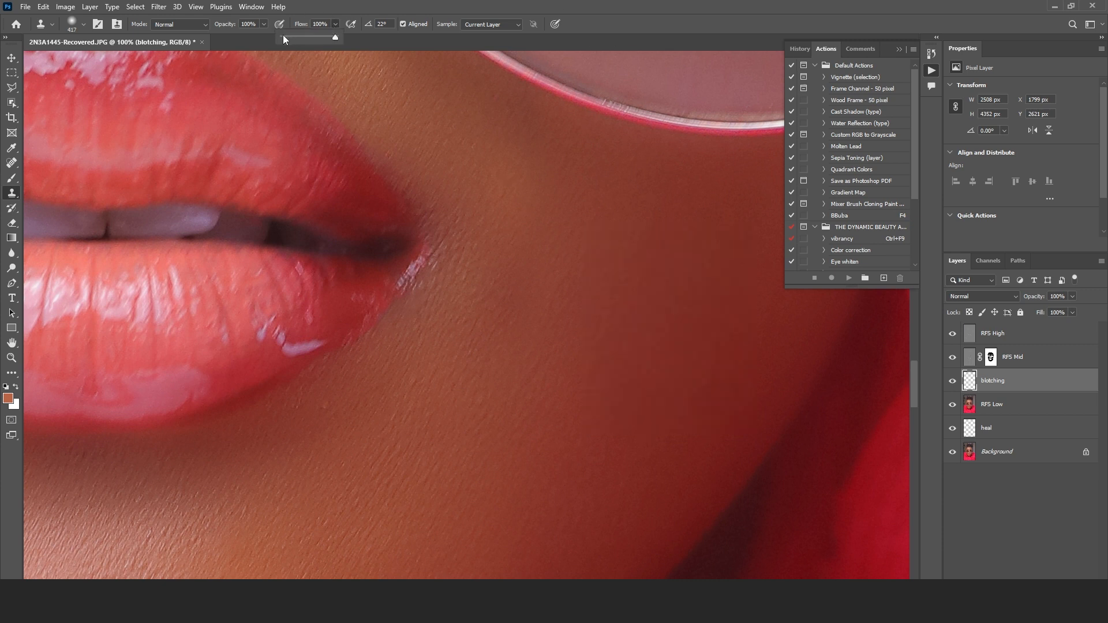
{"action": "left_click", "coordinate": [283, 35]}
{"action": "left_click", "coordinate": [316, 25]}
Choose the Brush tool at 4% flow and paint sampled skin tones over the blotchy cheek beside the mouth on the blotching layer
{"action": "type", "text": "3b"}
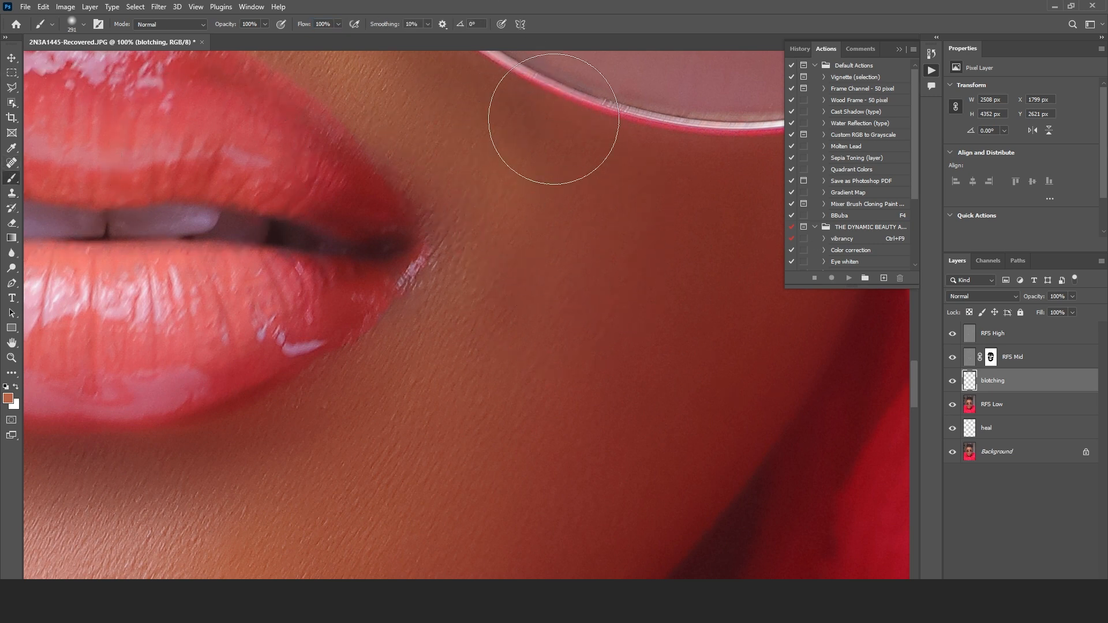
{"action": "left_click_drag", "start_coordinate": [289, 36], "coordinate": [285, 35]}
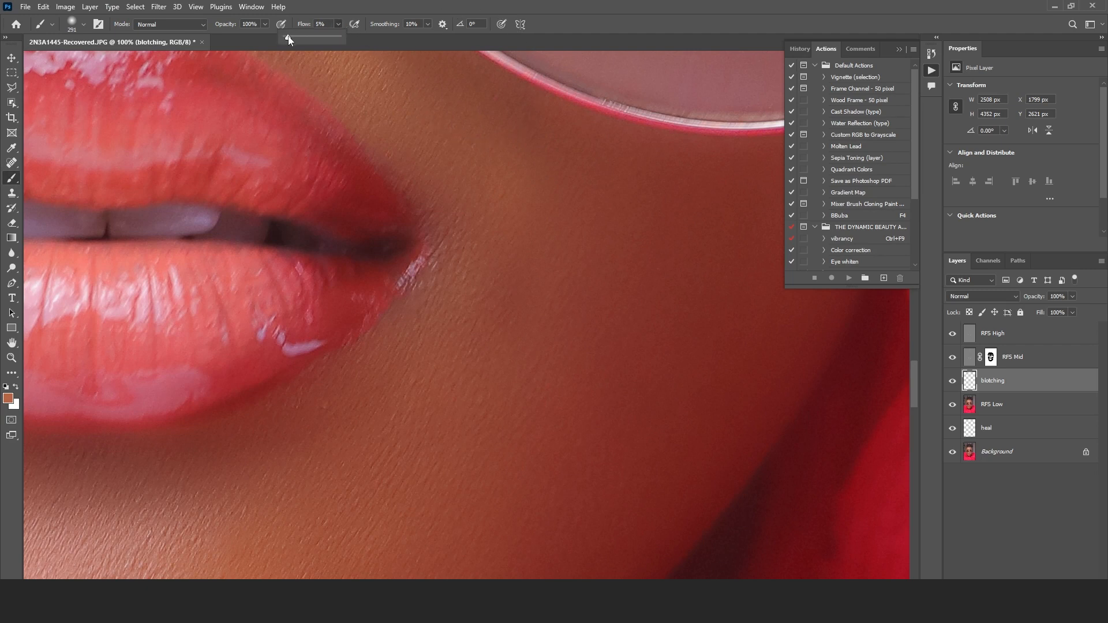
{"action": "left_click", "coordinate": [495, 174], "text": "alt"}
{"action": "mouse_move", "coordinate": [621, 364]}
{"action": "left_mouse_down"}
{"action": "mouse_move", "coordinate": [572, 404]}
{"action": "mouse_move", "coordinate": [522, 272]}
{"action": "mouse_move", "coordinate": [546, 362]}
{"action": "mouse_move", "coordinate": [519, 439]}
{"action": "left_mouse_up"}
{"action": "left_click", "coordinate": [461, 301], "text": "alt"}
{"action": "mouse_move", "coordinate": [487, 234]}
{"action": "left_mouse_down"}
{"action": "mouse_move", "coordinate": [514, 369]}
{"action": "mouse_move", "coordinate": [496, 247]}
{"action": "mouse_move", "coordinate": [547, 415]}
{"action": "left_mouse_up"}
{"action": "left_click", "coordinate": [501, 198], "text": "alt"}
{"action": "mouse_move", "coordinate": [494, 163]}
{"action": "left_mouse_down"}
{"action": "mouse_move", "coordinate": [457, 188]}
{"action": "mouse_move", "coordinate": [447, 179]}
{"action": "mouse_move", "coordinate": [506, 319]}
{"action": "mouse_move", "coordinate": [442, 146]}
{"action": "mouse_move", "coordinate": [491, 304]}
{"action": "mouse_move", "coordinate": [536, 349]}
{"action": "mouse_move", "coordinate": [523, 221]}
{"action": "mouse_move", "coordinate": [713, 310]}
{"action": "mouse_move", "coordinate": [548, 193]}
{"action": "mouse_move", "coordinate": [678, 222]}
{"action": "mouse_move", "coordinate": [598, 247]}
{"action": "mouse_move", "coordinate": [407, 500]}
{"action": "left_mouse_up"}
{"action": "mouse_move", "coordinate": [494, 448]}
{"action": "left_mouse_down"}
{"action": "mouse_move", "coordinate": [569, 401]}
{"action": "mouse_move", "coordinate": [667, 435]}
{"action": "left_mouse_up"}
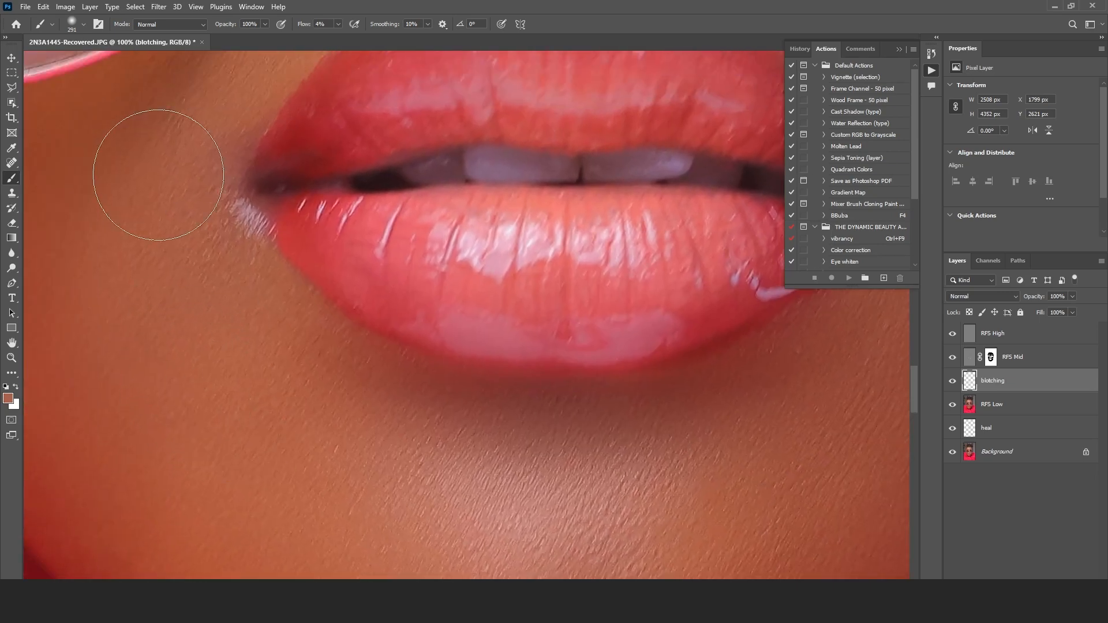
Reduce the brush to 95 px and paint sampled skin tone over the uneven patches around the opposite mouth corner
{"action": "left_click", "coordinate": [178, 279], "text": "alt"}
{"action": "left_click_drag", "start_coordinate": [214, 259], "coordinate": [325, 439]}
{"action": "right_click", "coordinate": [369, 242]}
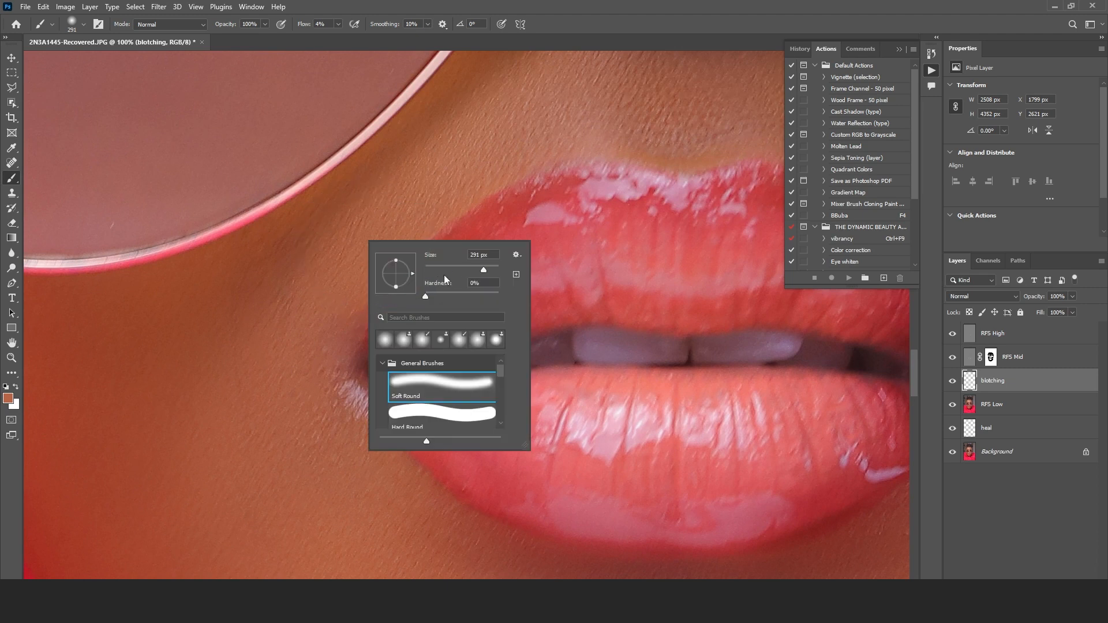
{"action": "left_click", "coordinate": [356, 254], "text": "alt"}
{"action": "mouse_move", "coordinate": [352, 336]}
{"action": "left_mouse_down"}
{"action": "mouse_move", "coordinate": [329, 375]}
{"action": "mouse_move", "coordinate": [367, 280]}
{"action": "mouse_move", "coordinate": [326, 363]}
{"action": "mouse_move", "coordinate": [331, 352]}
{"action": "mouse_move", "coordinate": [326, 403]}
{"action": "mouse_move", "coordinate": [335, 309]}
{"action": "mouse_move", "coordinate": [312, 358]}
{"action": "mouse_move", "coordinate": [344, 409]}
{"action": "mouse_move", "coordinate": [331, 373]}
{"action": "mouse_move", "coordinate": [383, 486]}
{"action": "left_mouse_up"}
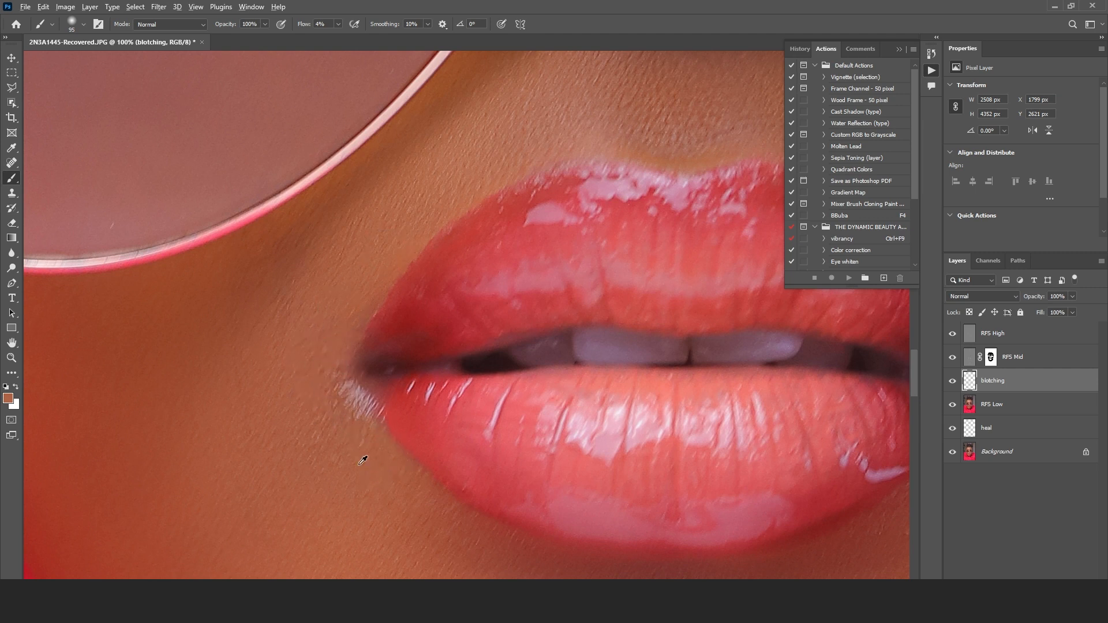
{"action": "mouse_move", "coordinate": [355, 428]}
{"action": "left_mouse_down"}
{"action": "mouse_move", "coordinate": [367, 407]}
{"action": "mouse_move", "coordinate": [339, 377]}
{"action": "mouse_move", "coordinate": [347, 402]}
{"action": "mouse_move", "coordinate": [330, 372]}
{"action": "mouse_move", "coordinate": [353, 456]}
{"action": "mouse_move", "coordinate": [337, 428]}
{"action": "left_mouse_up"}
{"action": "left_click_drag", "start_coordinate": [482, 549], "coordinate": [430, 460]}
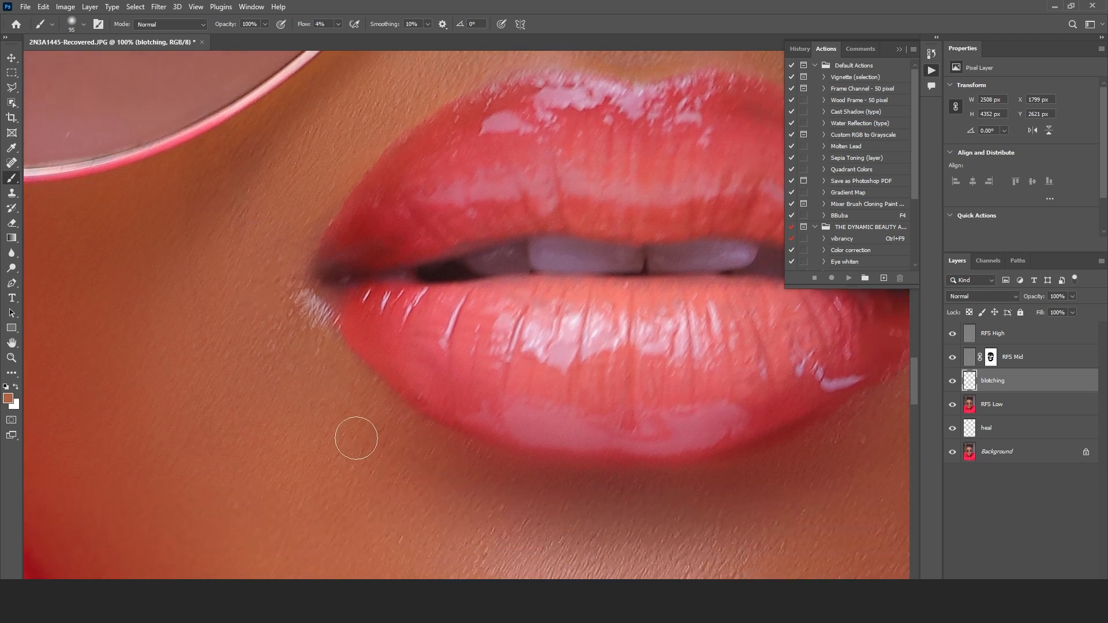
Enlarge the brush to 193 px and blend sampled skin tone into the area beneath the lower lip and mouth corner
{"action": "left_click_drag", "start_coordinate": [824, 491], "coordinate": [573, 425]}
{"action": "right_click", "coordinate": [630, 429]}
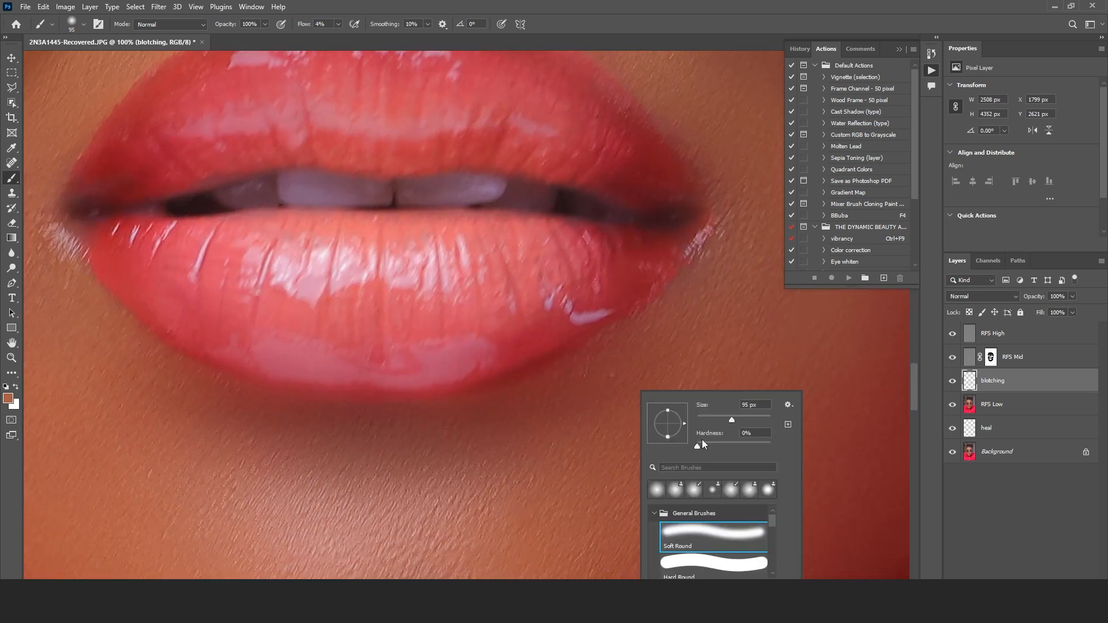
{"action": "left_click", "coordinate": [750, 417]}
{"action": "left_click", "coordinate": [766, 347], "text": "alt"}
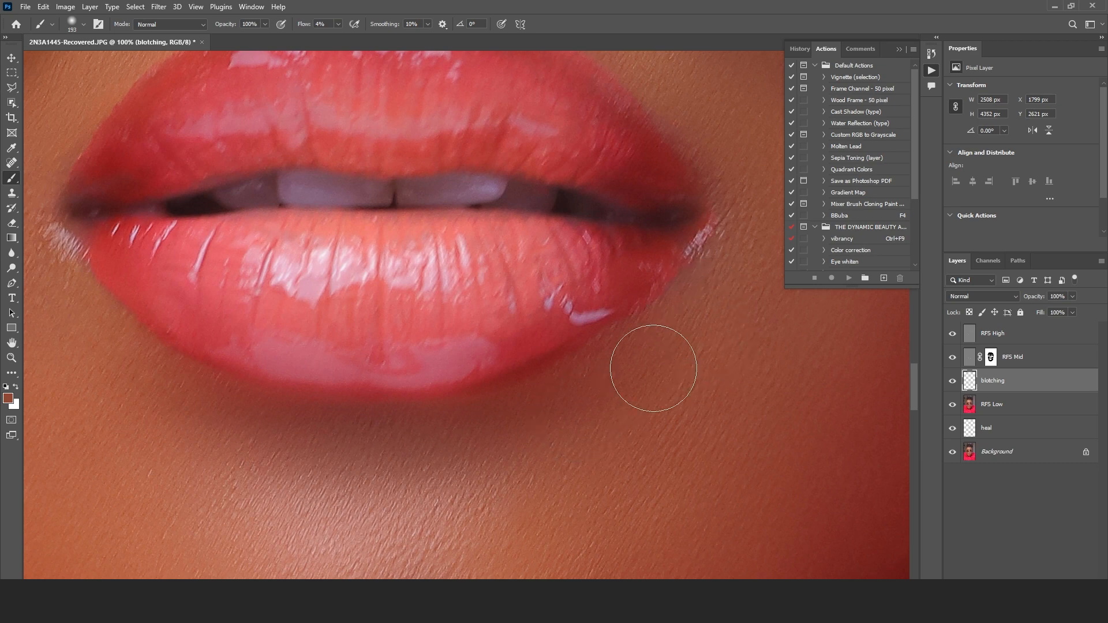
{"action": "left_click_drag", "start_coordinate": [654, 368], "coordinate": [483, 448]}
{"action": "left_click_drag", "start_coordinate": [747, 344], "coordinate": [479, 449]}
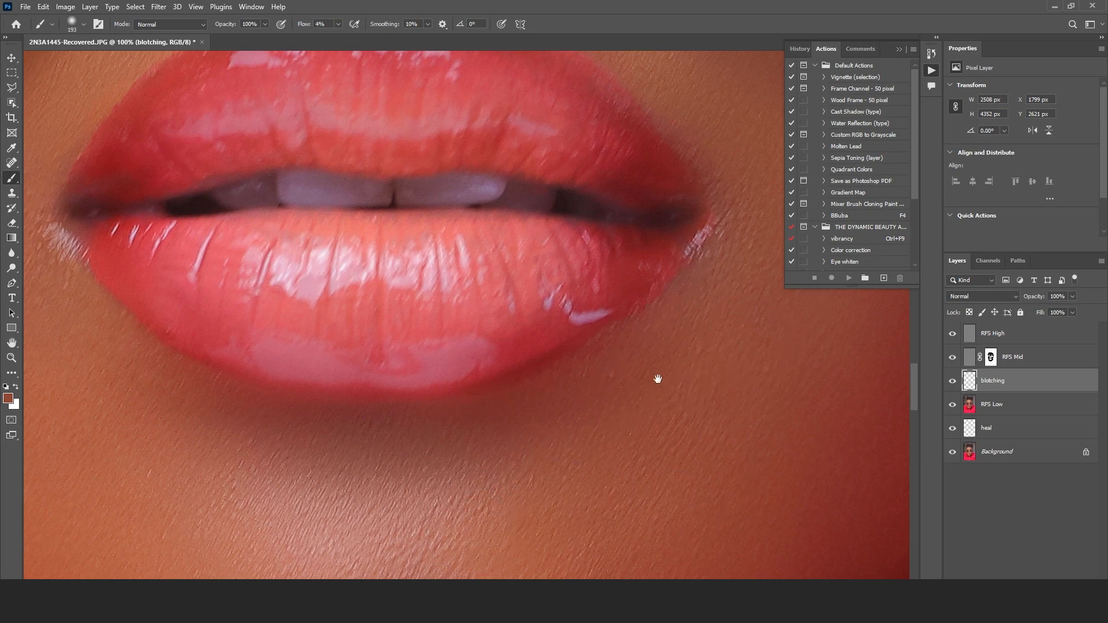
{"action": "scroll", "coordinate": [658, 378], "scroll_direction": "up", "scroll_amount": 5}
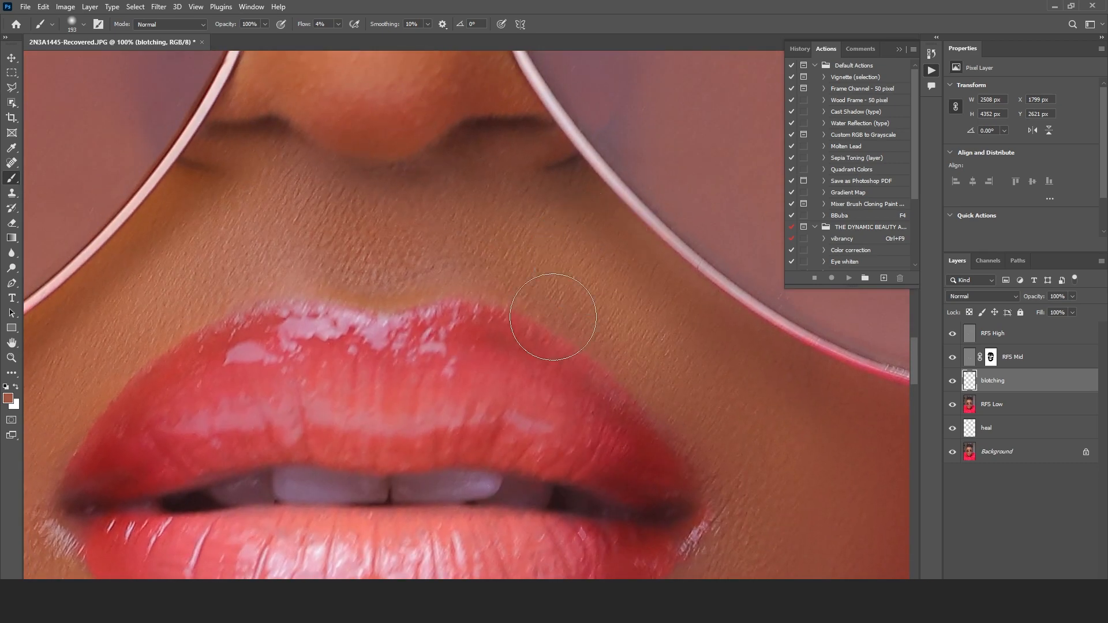
{"action": "scroll", "coordinate": [594, 300], "scroll_direction": "up", "scroll_amount": 2}
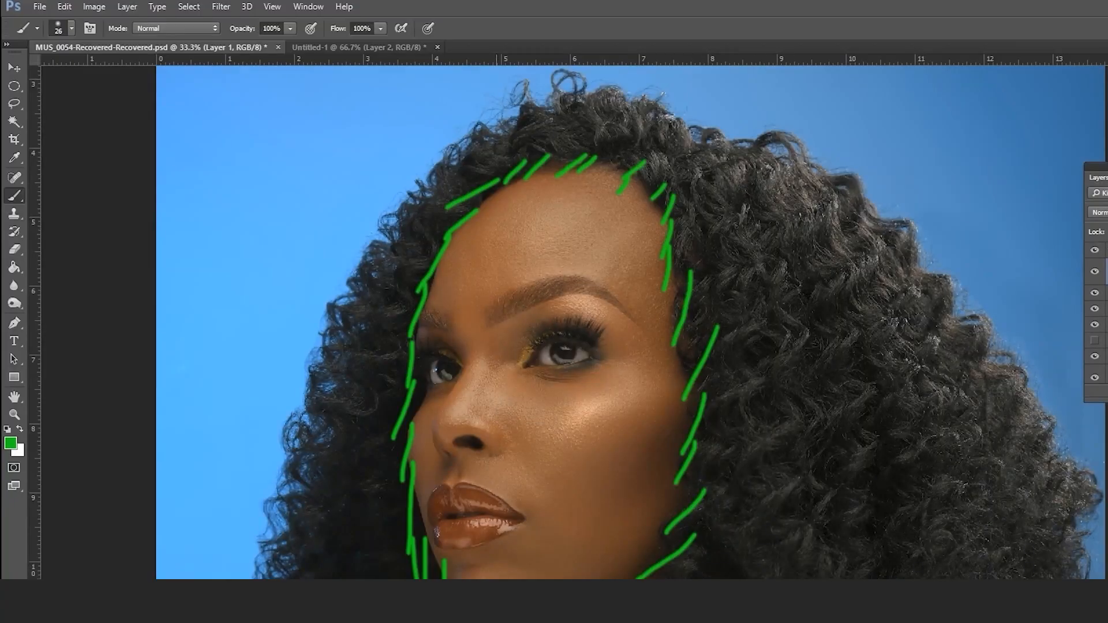
In MUS_0054-Recovered-Recovered.psd, paint green guide strokes on Layer 1 along the cheekbone, around the eyes, beside the nose and at the temple
{"action": "left_click_drag", "start_coordinate": [502, 508], "coordinate": [676, 445]}
{"action": "left_click_drag", "start_coordinate": [531, 346], "coordinate": [606, 357]}
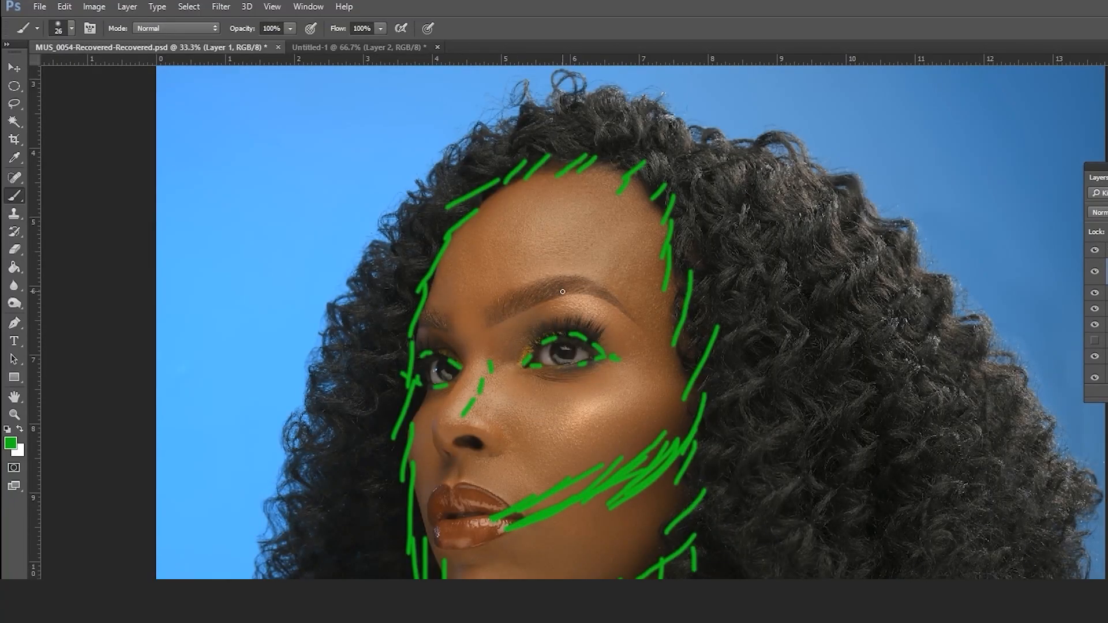
{"action": "scroll", "coordinate": [564, 124], "scroll_direction": "down", "scroll_amount": 3}
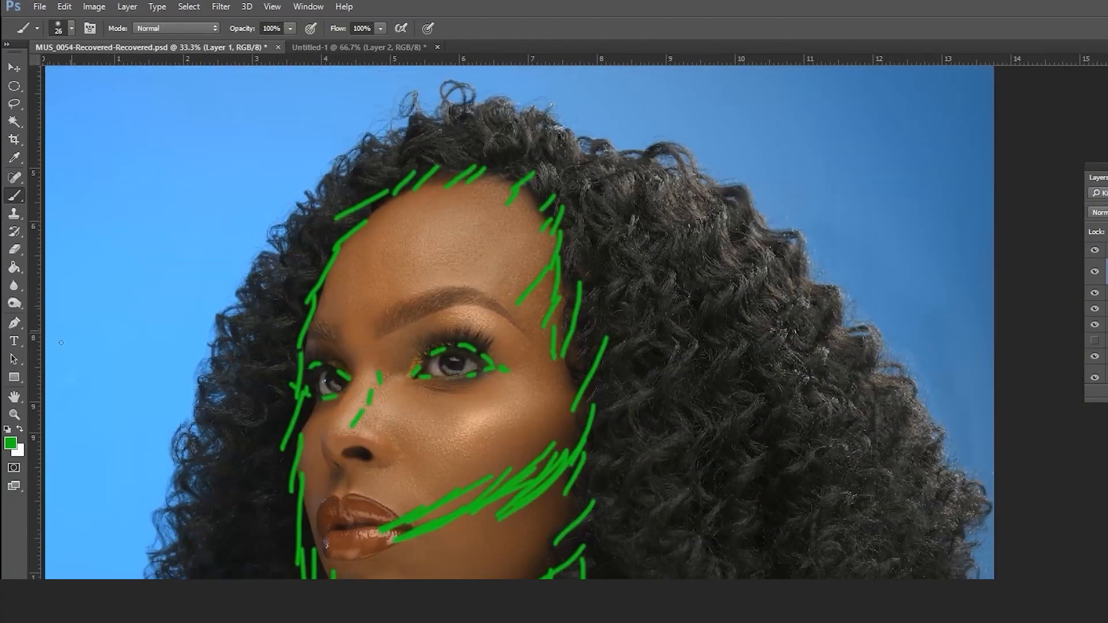
{"action": "left_click_drag", "start_coordinate": [556, 388], "coordinate": [483, 445]}
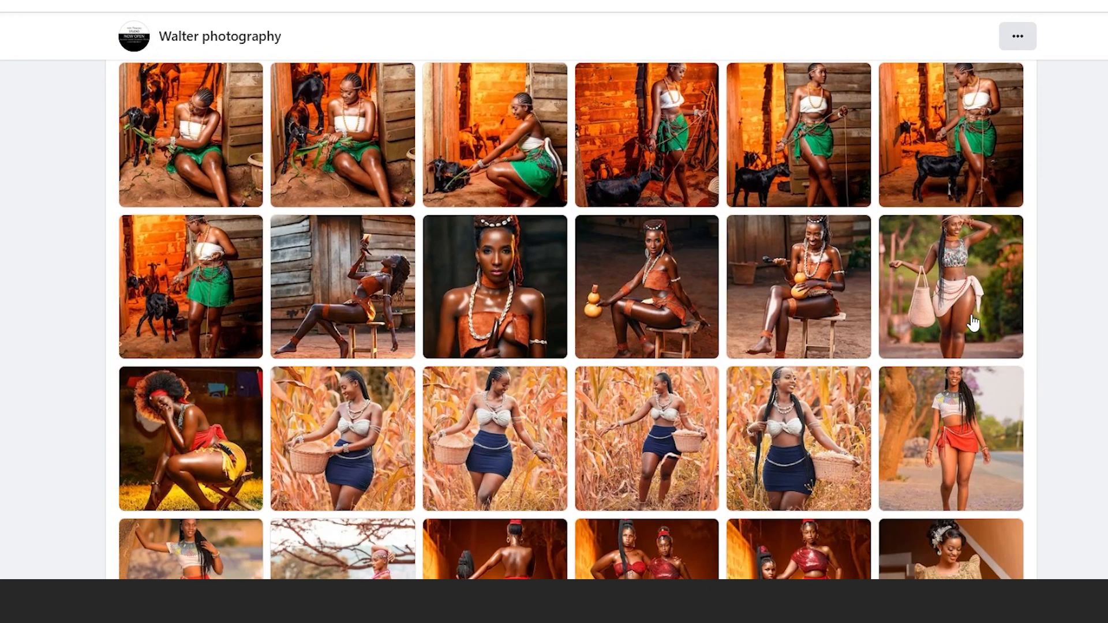
Switch to the photography page in the browser, enlarge the page view and examine the lighting and skin finish across the portrait gallery
{"action": "key", "text": "ctrl+plus"}
{"action": "key", "text": "ctrl+plus"}
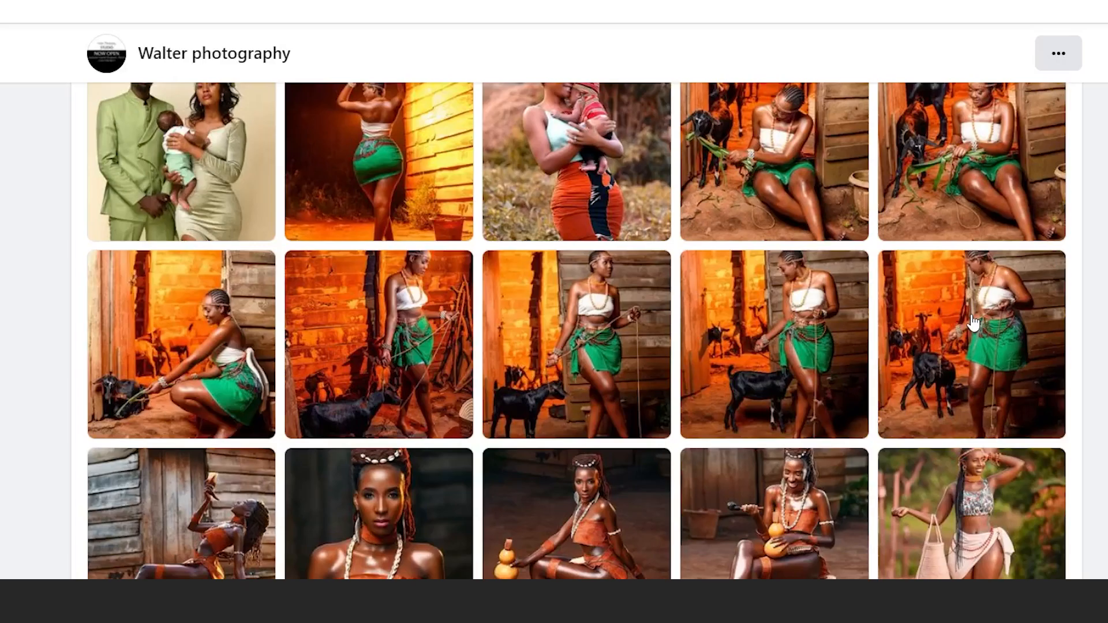
{"action": "key", "text": "ctrl+plus"}
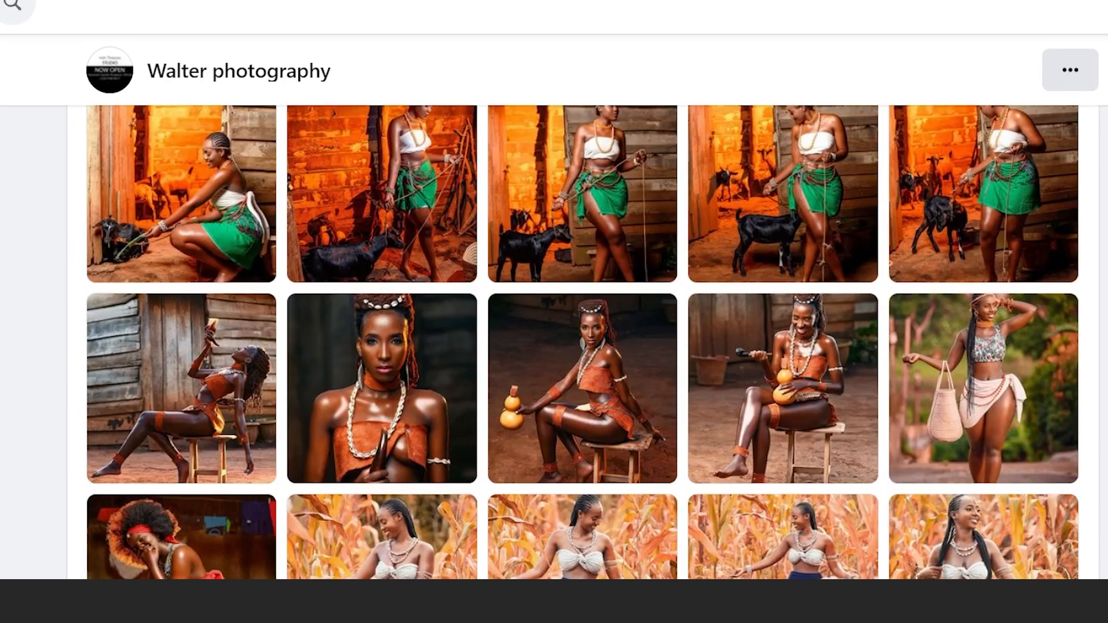
{"action": "scroll", "coordinate": [583, 341], "scroll_direction": "down", "scroll_amount": 4}
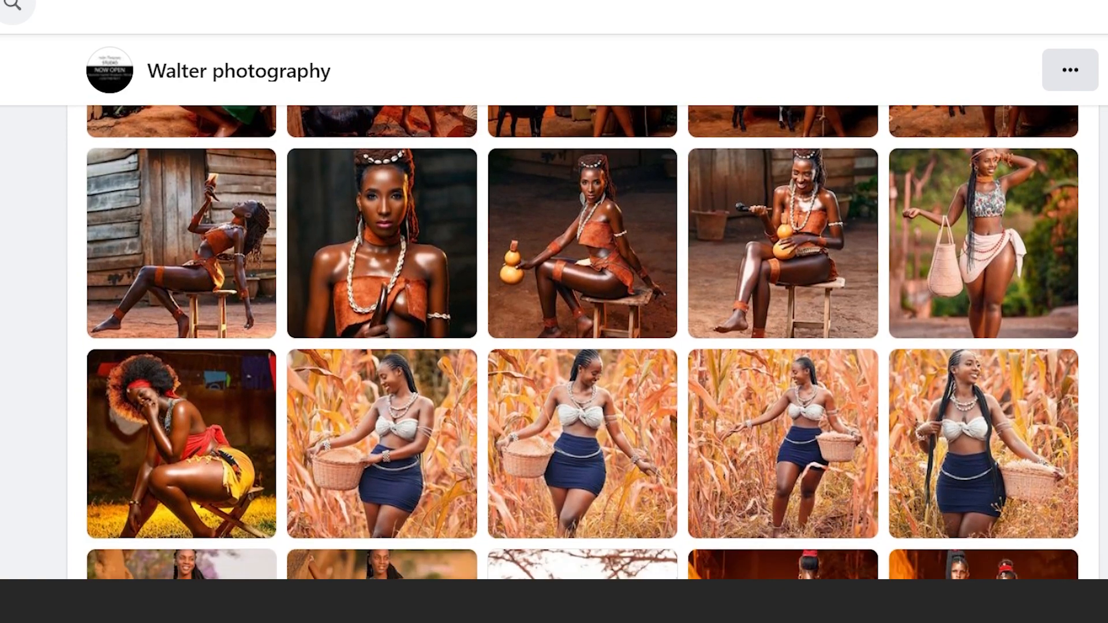
{"action": "scroll", "coordinate": [584, 341], "scroll_direction": "down", "scroll_amount": 4}
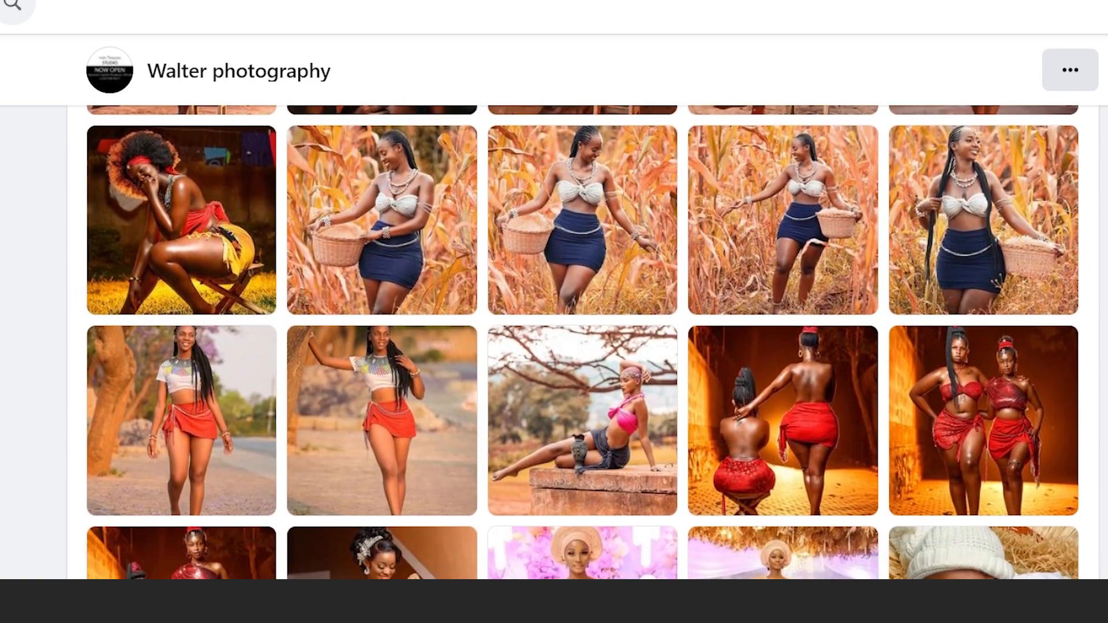
{"action": "scroll", "coordinate": [583, 342], "scroll_direction": "down", "scroll_amount": 3}
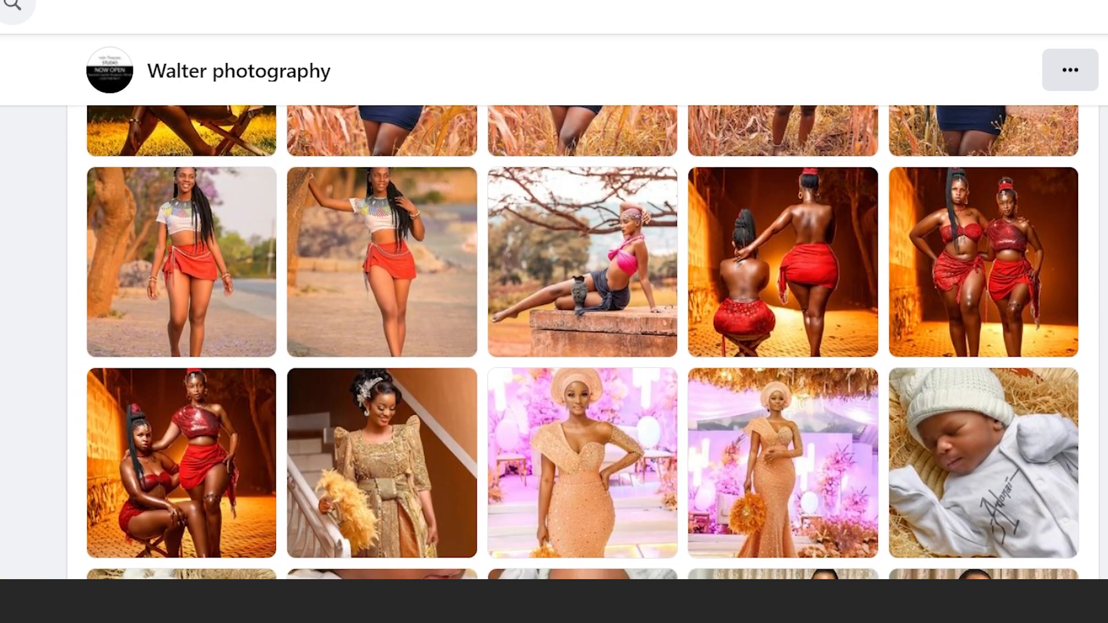
{"action": "scroll", "coordinate": [583, 342], "scroll_direction": "down", "scroll_amount": 1}
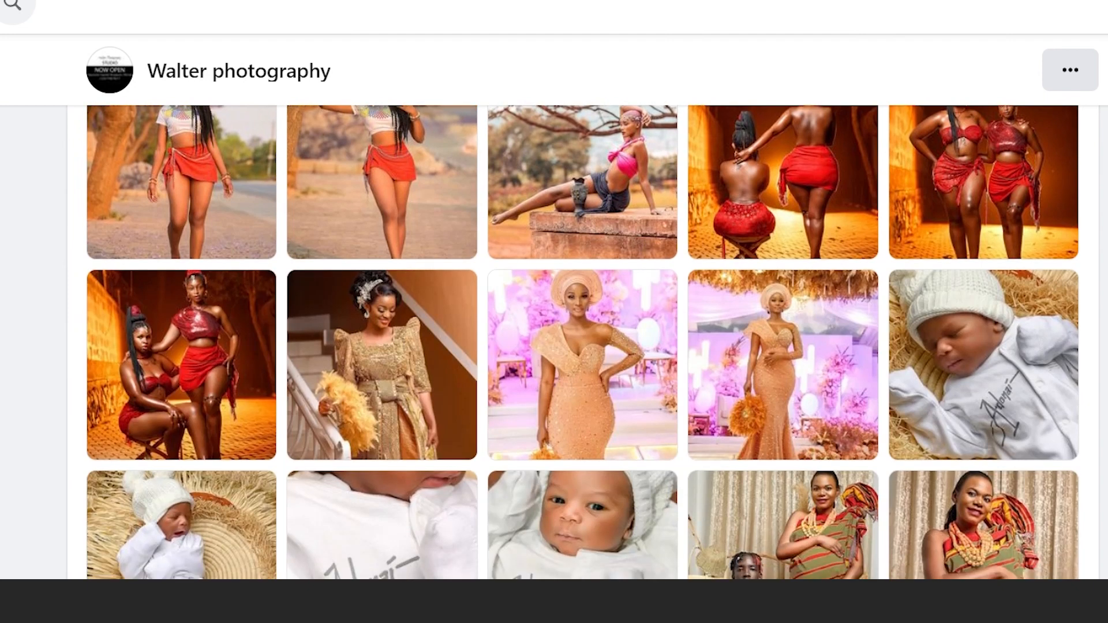
{"action": "scroll", "coordinate": [584, 342], "scroll_direction": "down", "scroll_amount": 3}
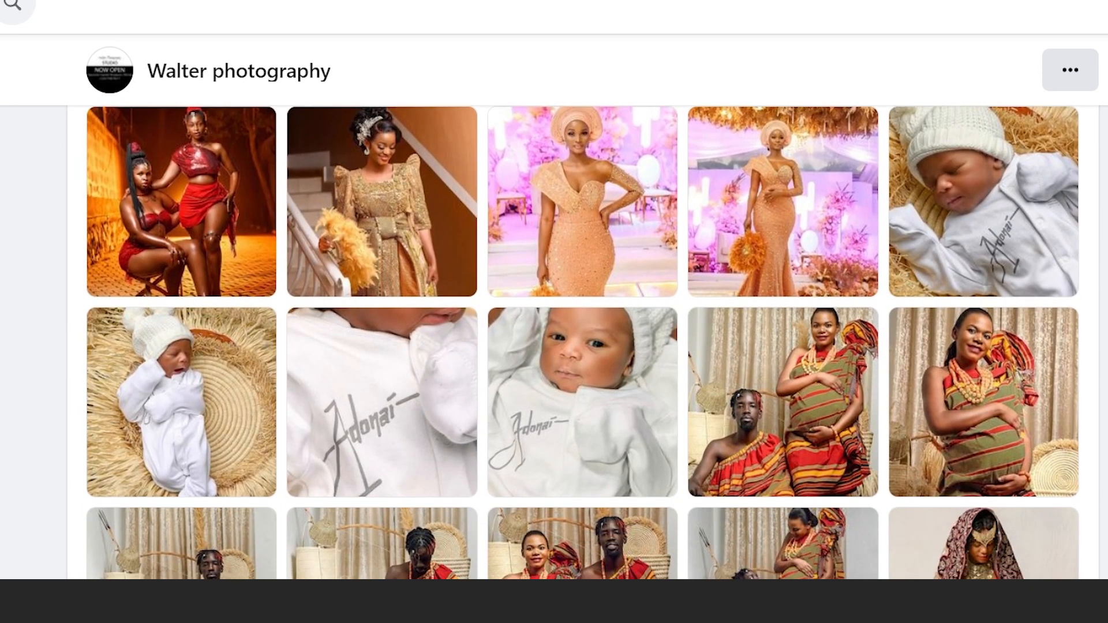
{"action": "scroll", "coordinate": [583, 342], "scroll_direction": "down", "scroll_amount": 1}
{"action": "scroll", "coordinate": [583, 342], "scroll_direction": "down", "scroll_amount": 1}
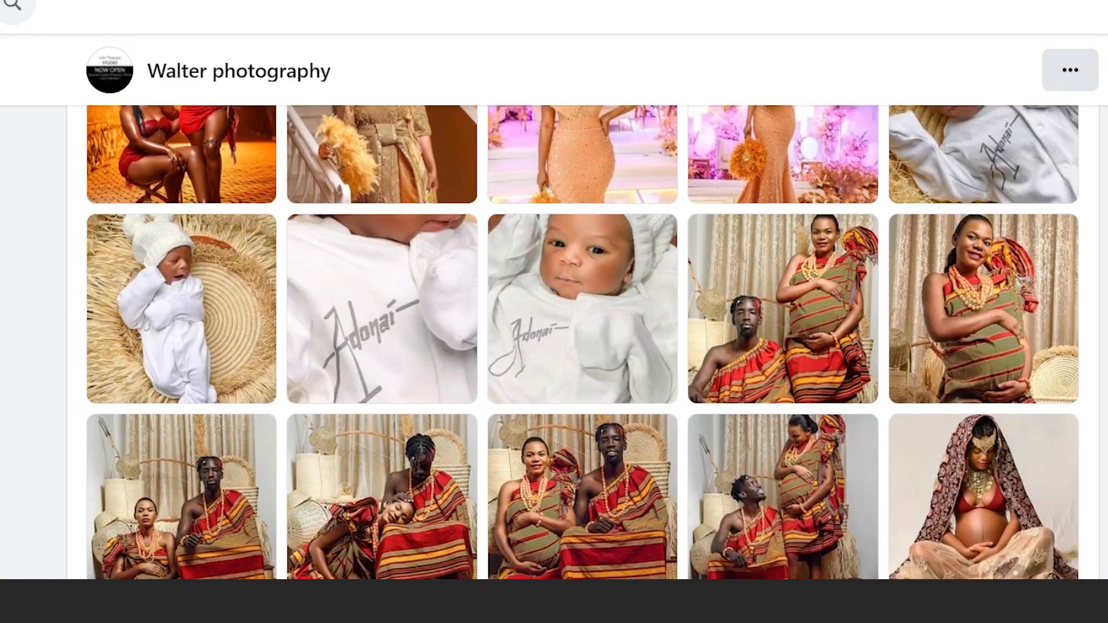
{"action": "scroll", "coordinate": [583, 341], "scroll_direction": "down", "scroll_amount": 10}
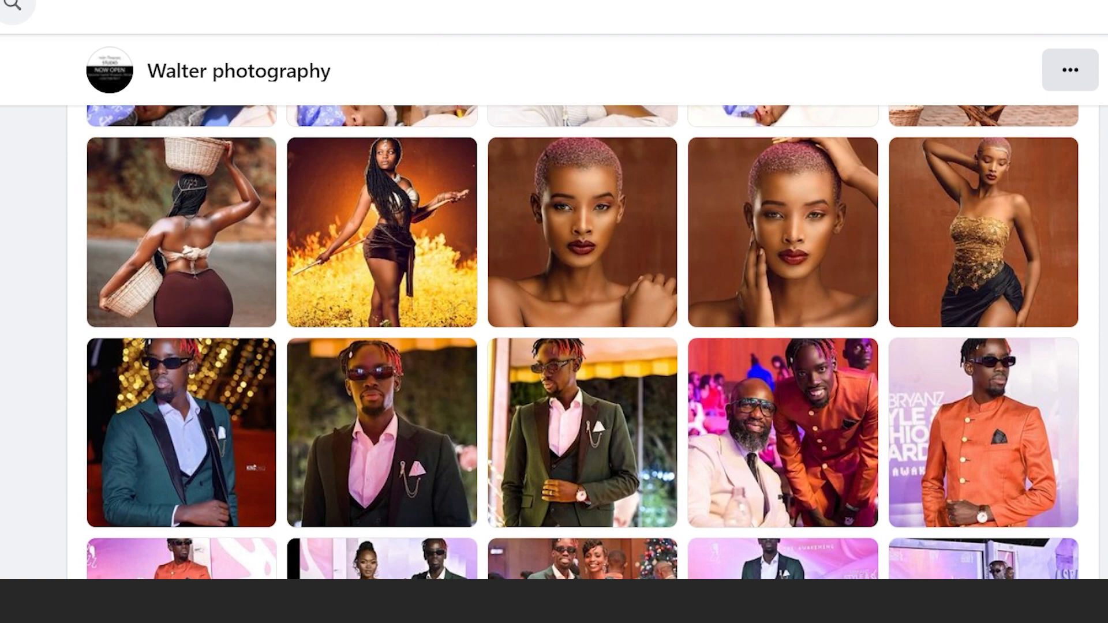
{"action": "scroll", "coordinate": [582, 342], "scroll_direction": "down", "scroll_amount": 5}
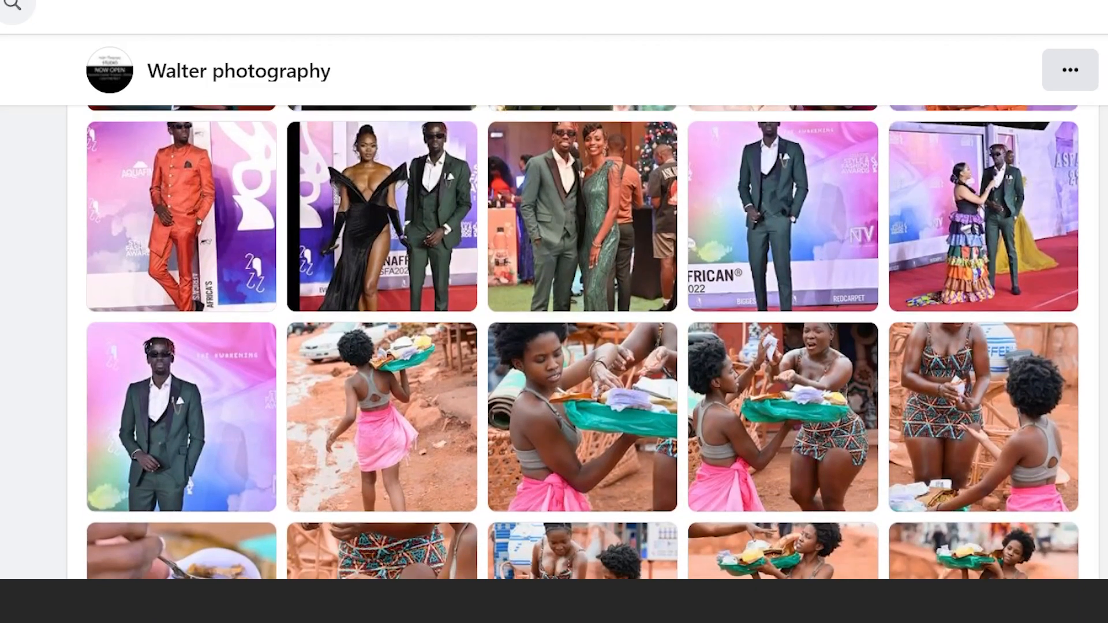
{"action": "scroll", "coordinate": [583, 342], "scroll_direction": "down", "scroll_amount": 8}
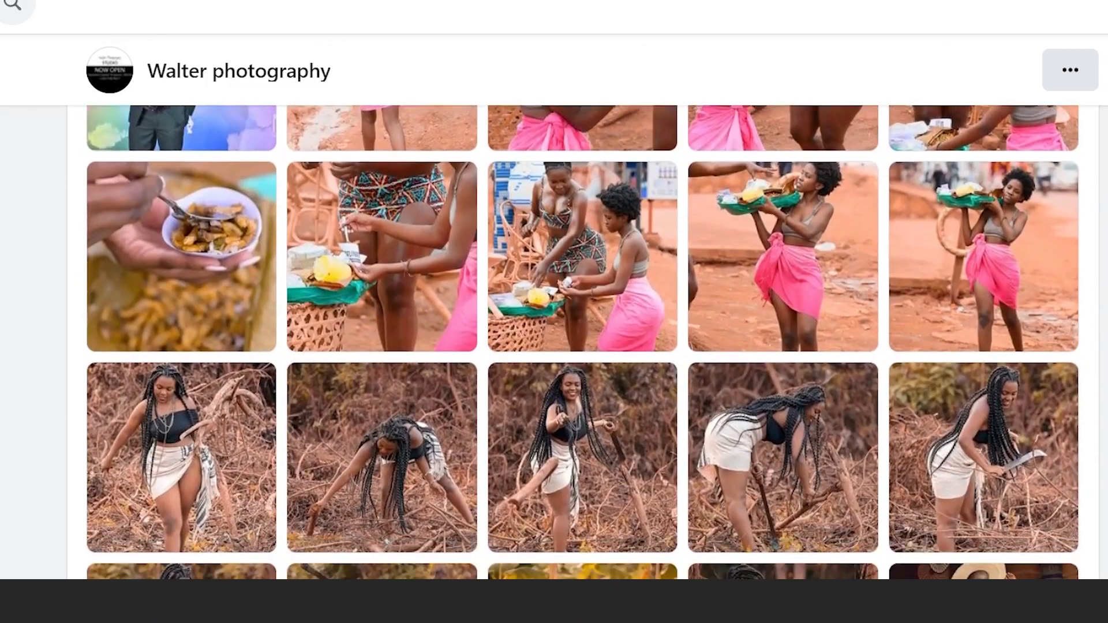
{"action": "scroll", "coordinate": [582, 343], "scroll_direction": "down", "scroll_amount": 4}
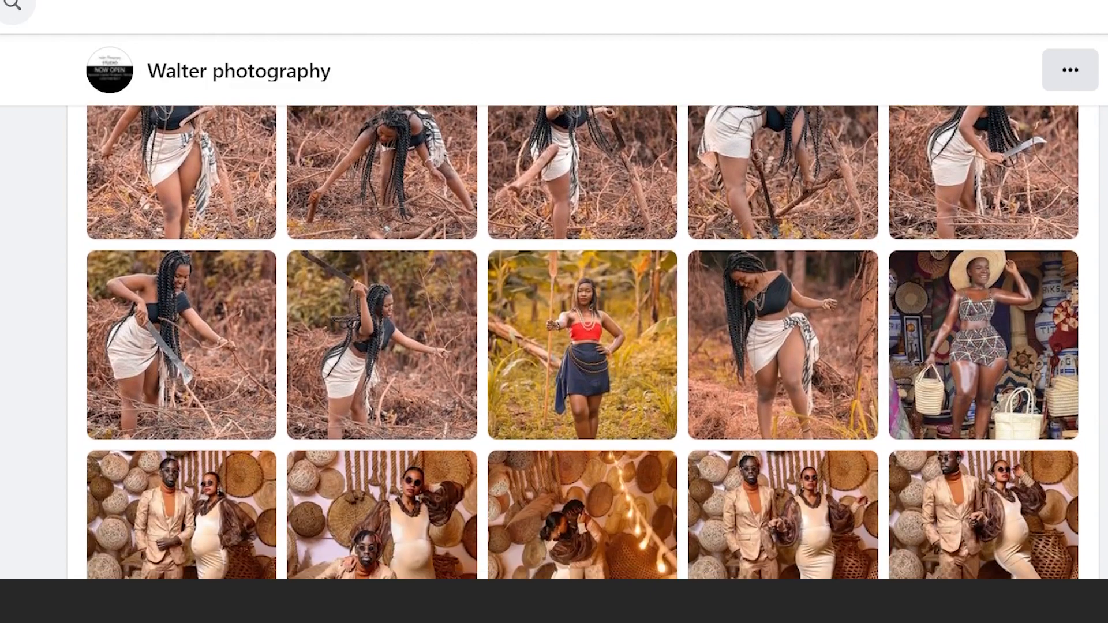
{"action": "scroll", "coordinate": [582, 342], "scroll_direction": "down", "scroll_amount": 2}
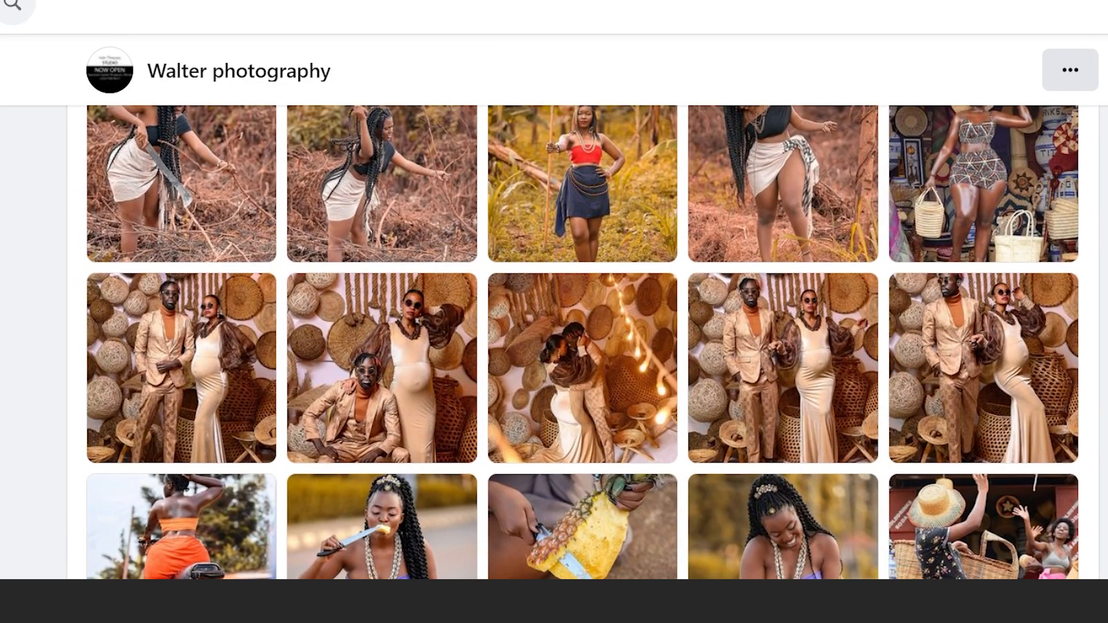
Finish browsing the reference portraits, return to 2N3A1445-Recovered.JPG and examine the retouched forehead and face both close up and from farther out
{"action": "scroll", "coordinate": [583, 342], "scroll_direction": "up", "scroll_amount": 8}
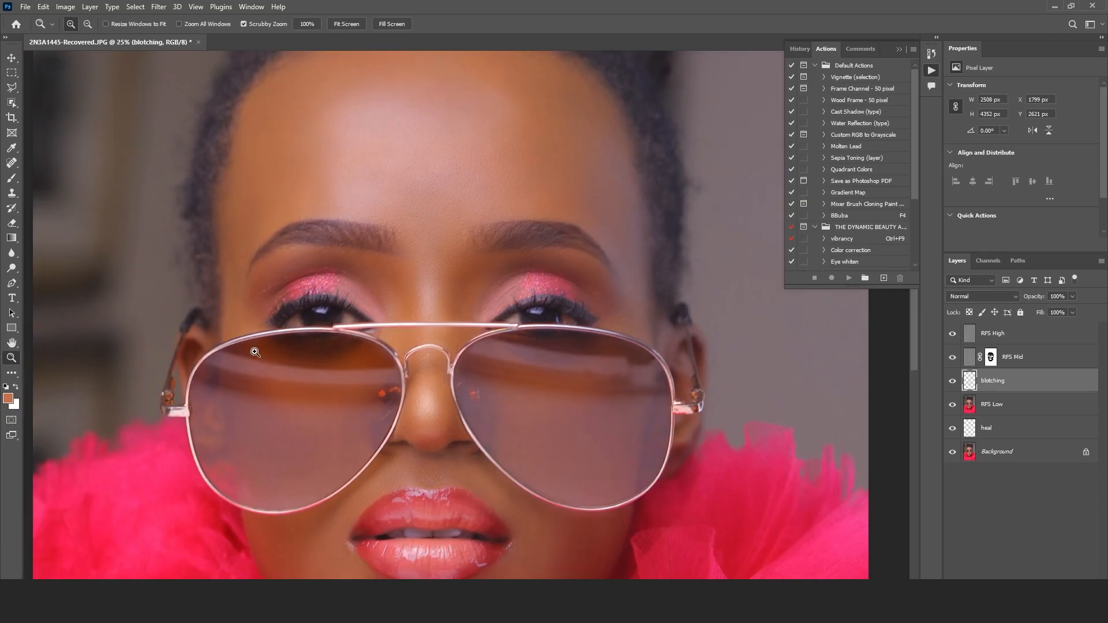
{"action": "left_click", "coordinate": [438, 241], "text": "alt"}
{"action": "left_click", "coordinate": [441, 244], "text": "alt"}
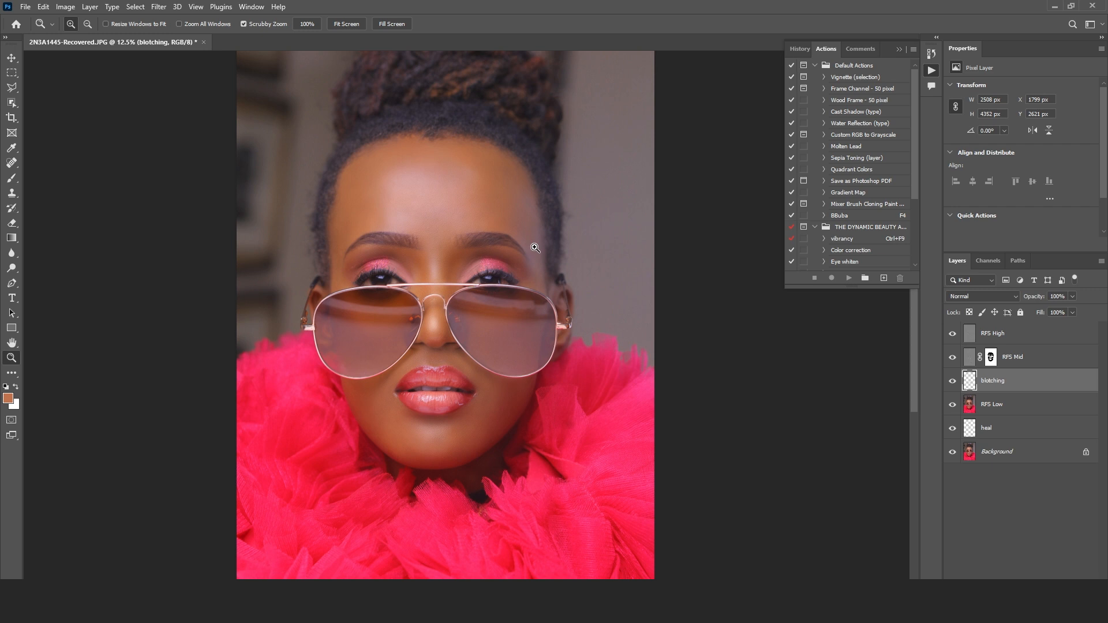
{"action": "left_click", "coordinate": [367, 152]}
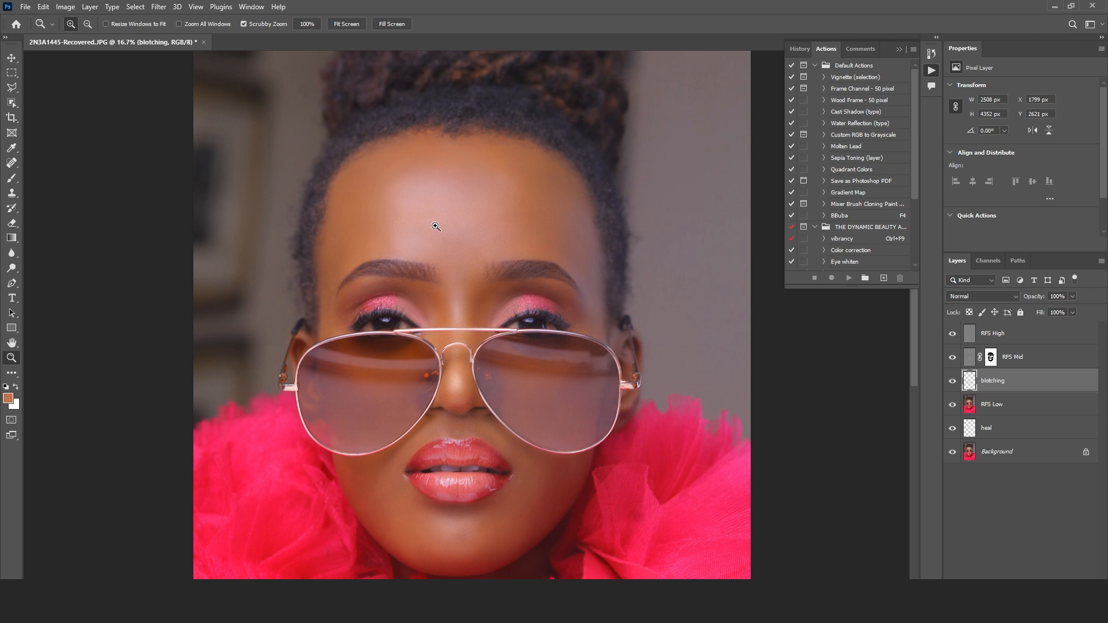
{"action": "left_click", "coordinate": [456, 217]}
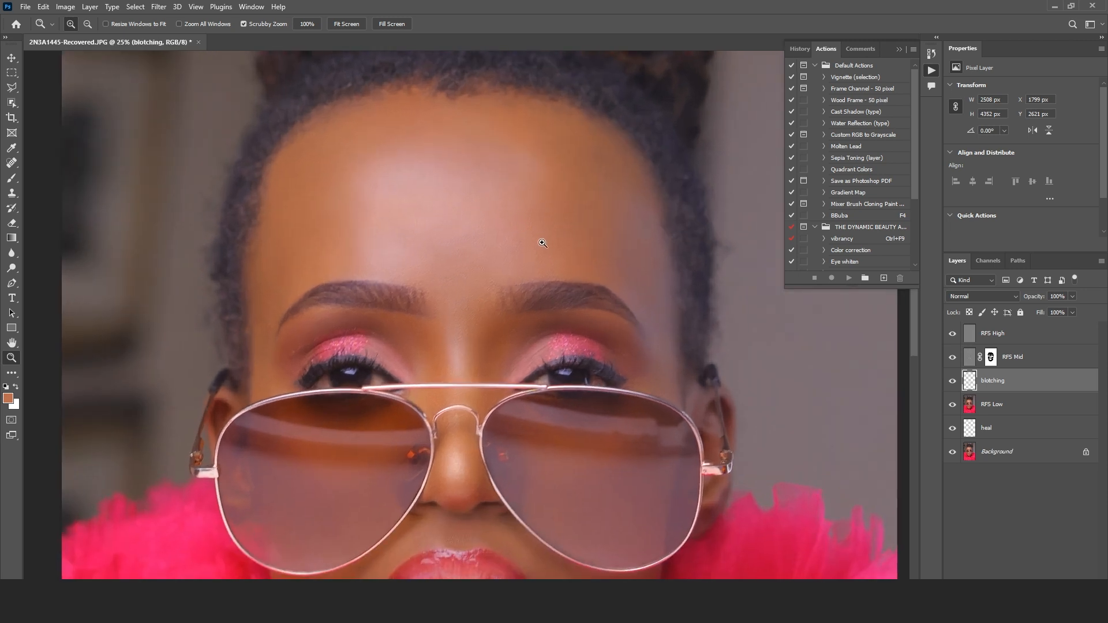
{"action": "left_click", "coordinate": [479, 230], "text": "alt"}
{"action": "left_click", "coordinate": [453, 265], "text": "alt"}
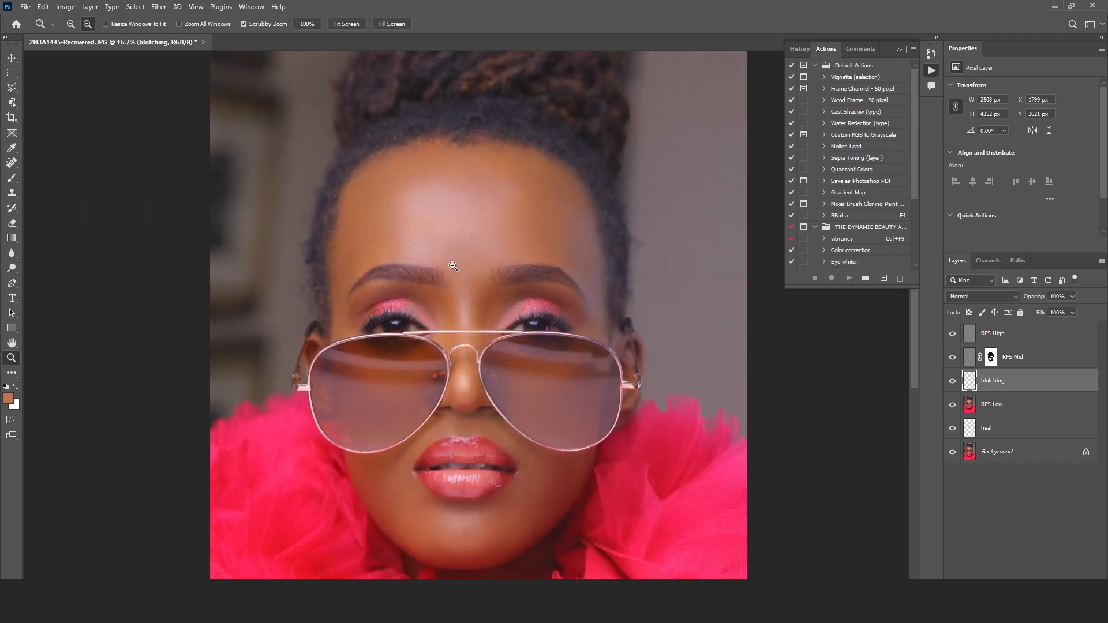
{"action": "left_click_drag", "start_coordinate": [538, 281], "coordinate": [555, 260]}
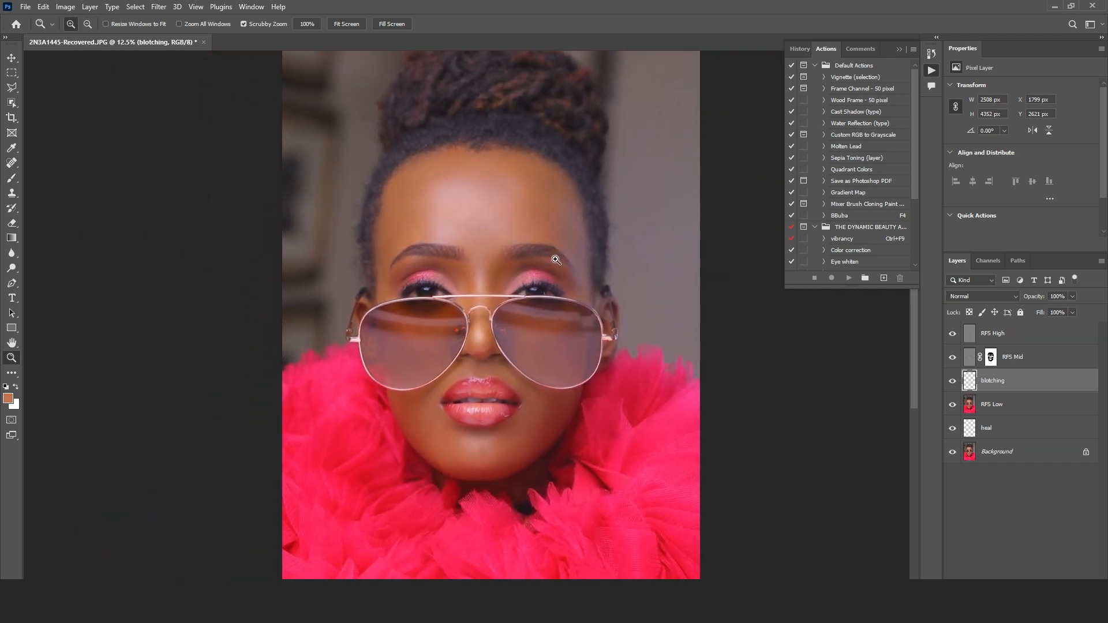
Group all retouching layers from RFS High down to heal into one layer group above the Background
{"action": "left_click", "coordinate": [1040, 339]}
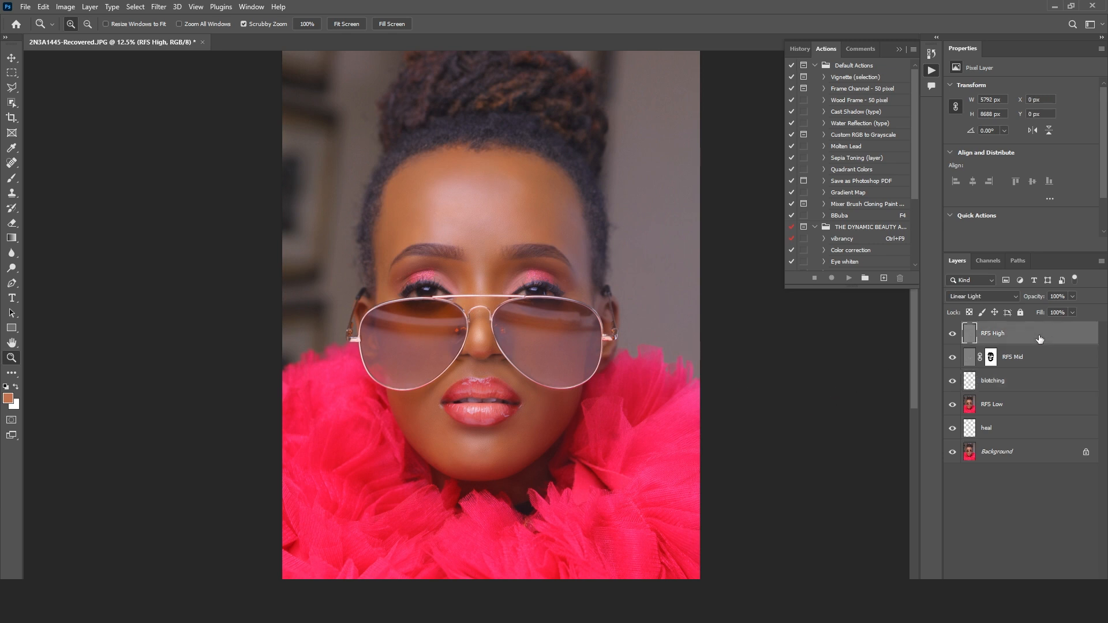
{"action": "left_click", "coordinate": [1038, 440], "text": "shift"}
{"action": "left_click_drag", "start_coordinate": [1039, 440], "coordinate": [1056, 592]}
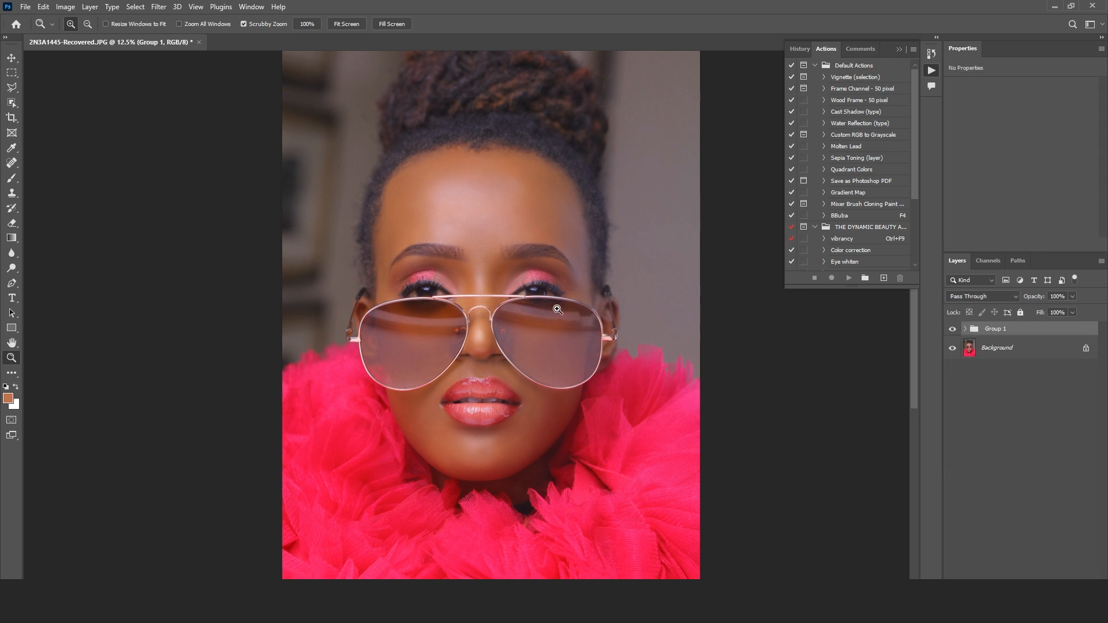
Compare the portrait before and after retouching by repeatedly hiding and showing the group of retouching layers
{"action": "left_click", "coordinate": [489, 279]}
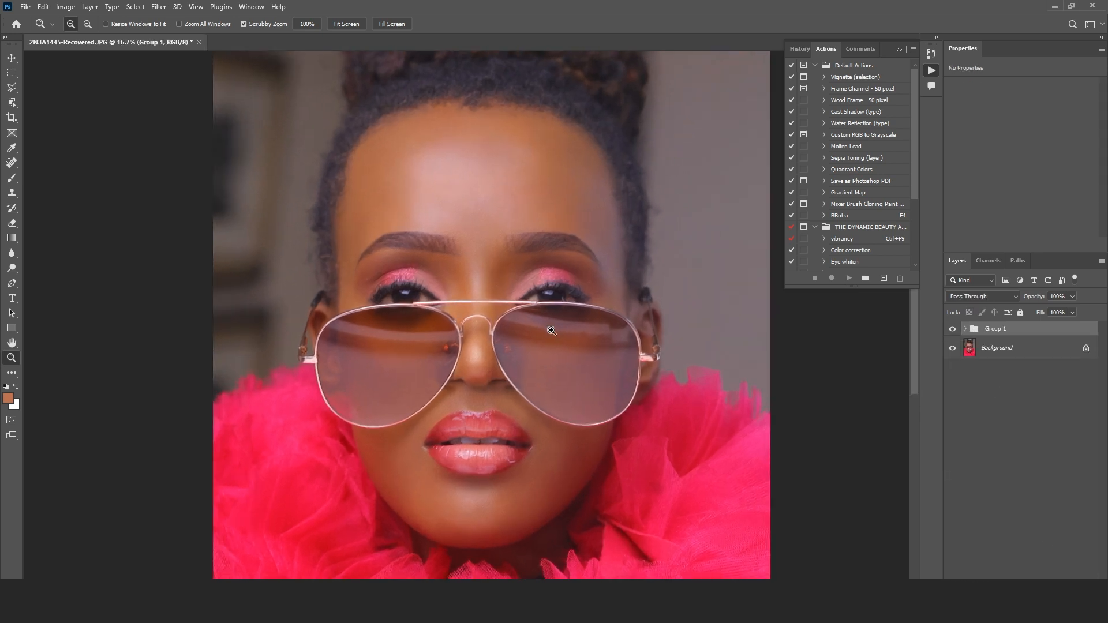
{"action": "left_click", "coordinate": [953, 330]}
{"action": "left_click", "coordinate": [953, 329]}
{"action": "left_click", "coordinate": [953, 329]}
{"action": "left_click", "coordinate": [953, 329]}
{"action": "left_click", "coordinate": [952, 329]}
{"action": "left_click", "coordinate": [952, 329]}
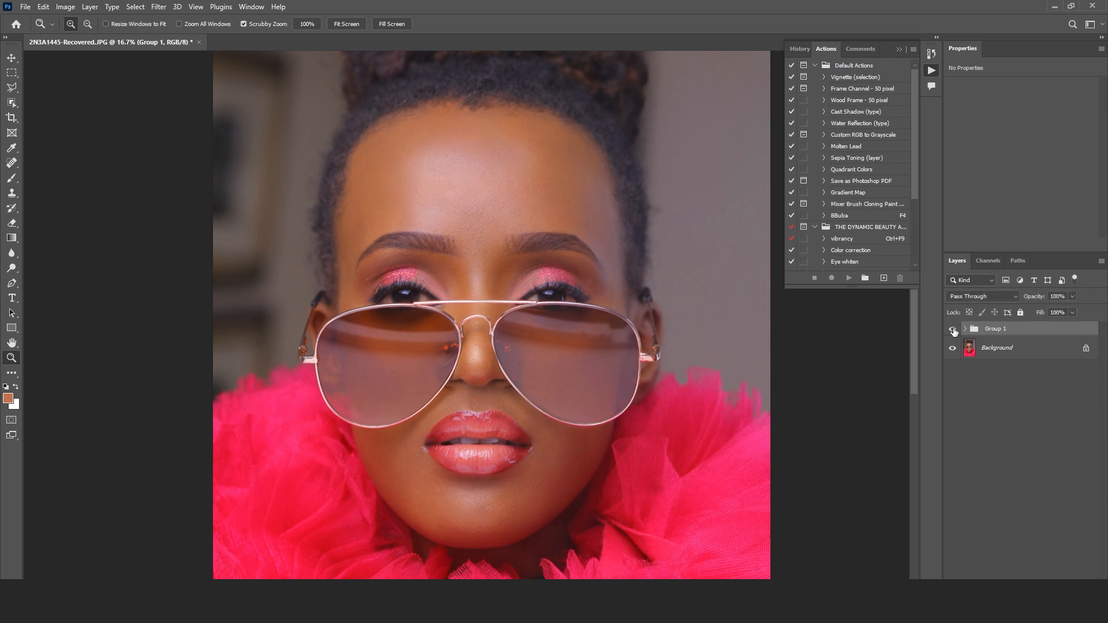